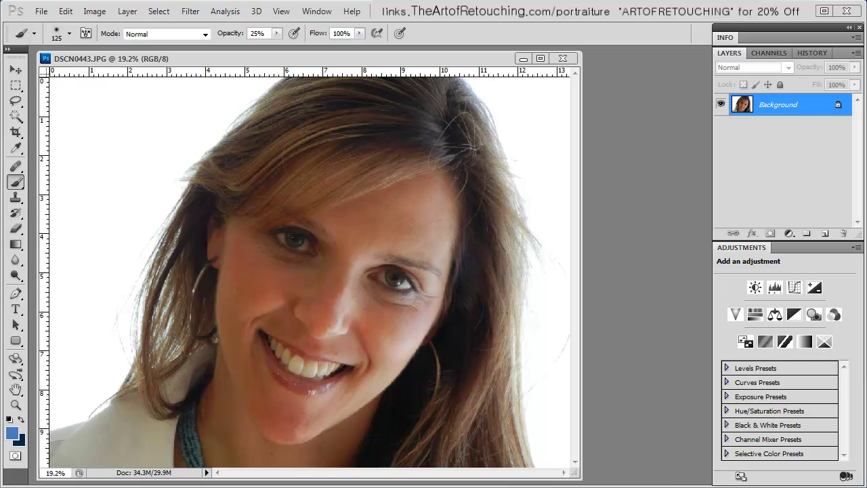
# Duplicate the Background layer and start the Imagenomic Portraiture filter on the copy
pyautogui.click(780, 107)
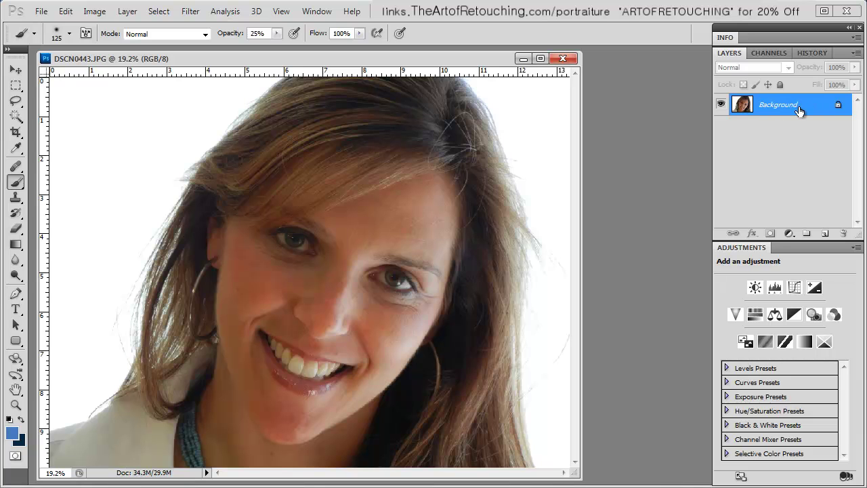
pyautogui.moveTo(799, 110); pyautogui.dragTo(826, 233)
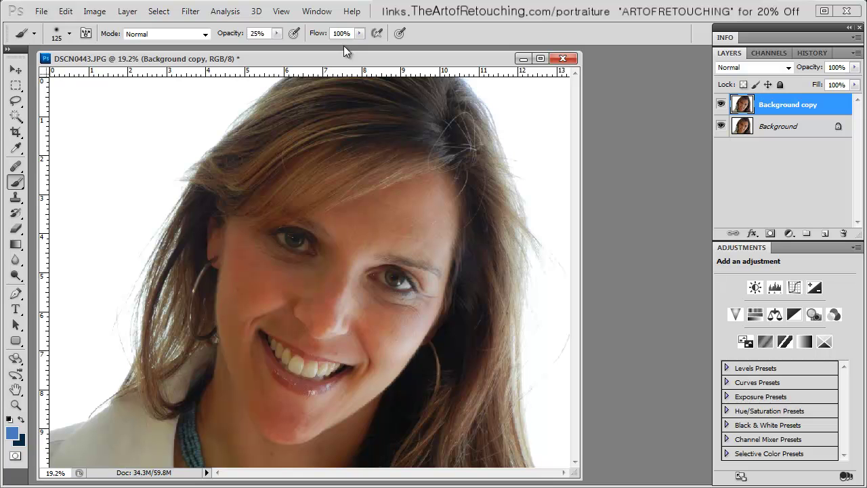
pyautogui.click(190, 12)
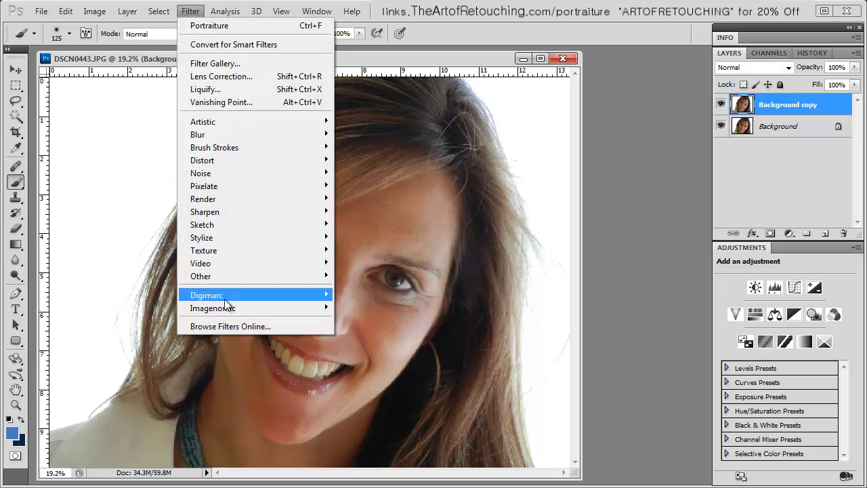
pyautogui.moveTo(228, 310)
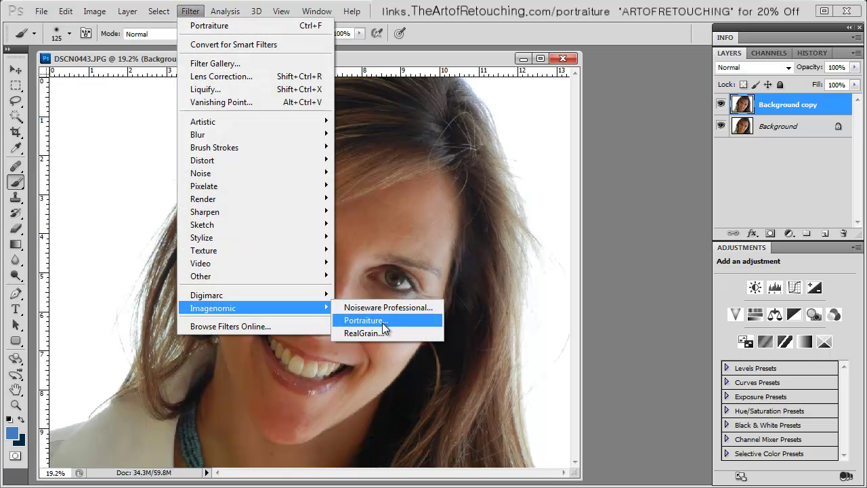
pyautogui.click(366, 321)
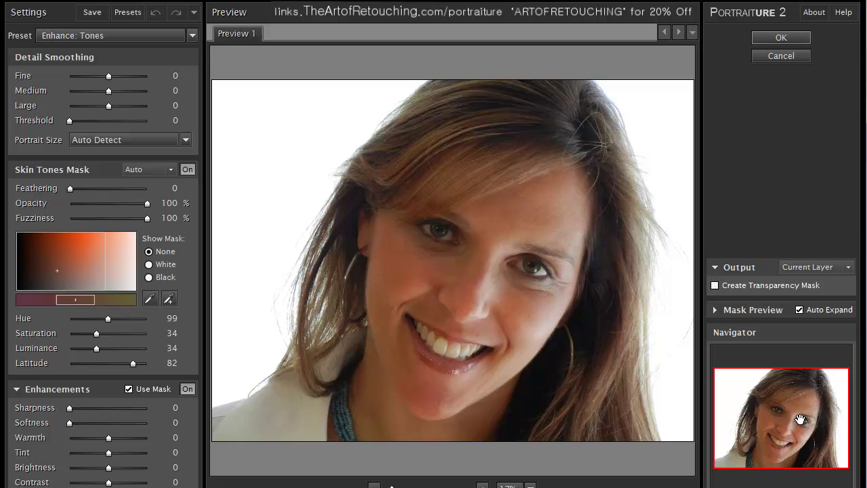
# Show the skin tones mask on white and try adding sampled cheek and forehead tones, returning the mask to Auto
pyautogui.click(150, 264)
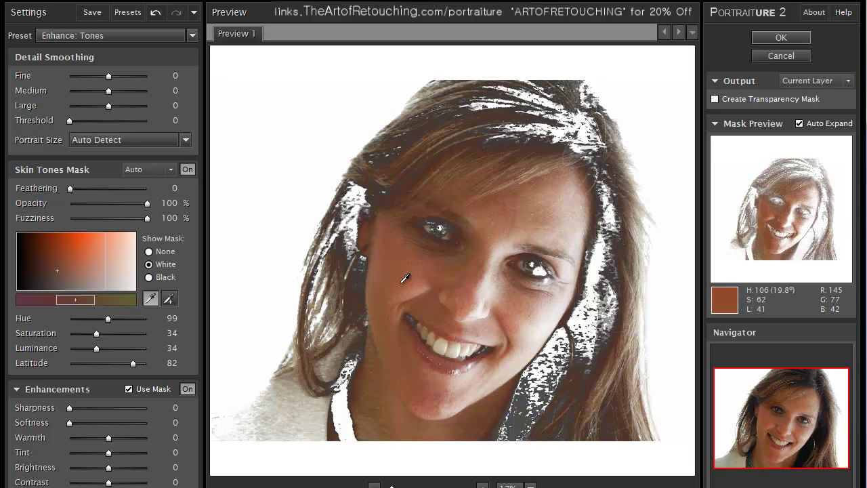
pyautogui.click(168, 300)
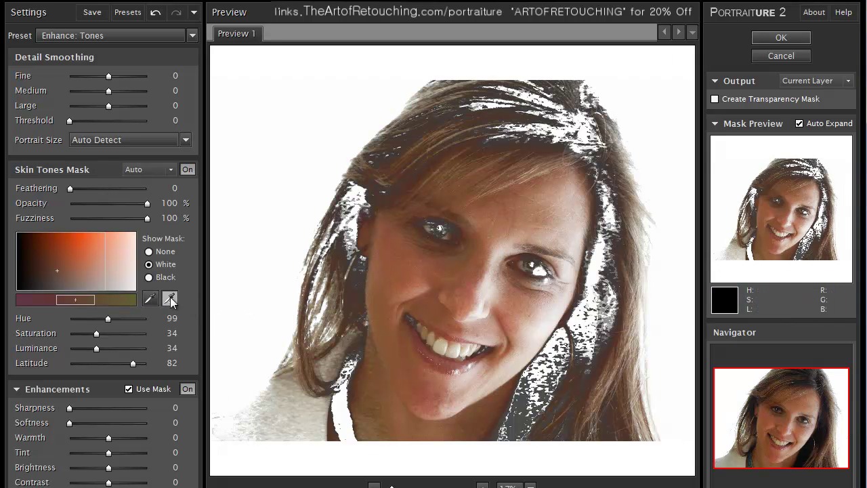
pyautogui.click(543, 317)
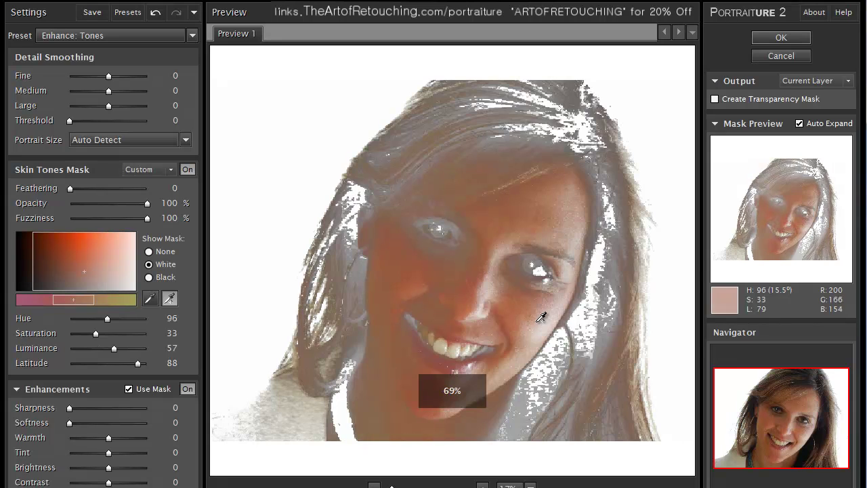
pyautogui.click(523, 230)
pyautogui.click(474, 209)
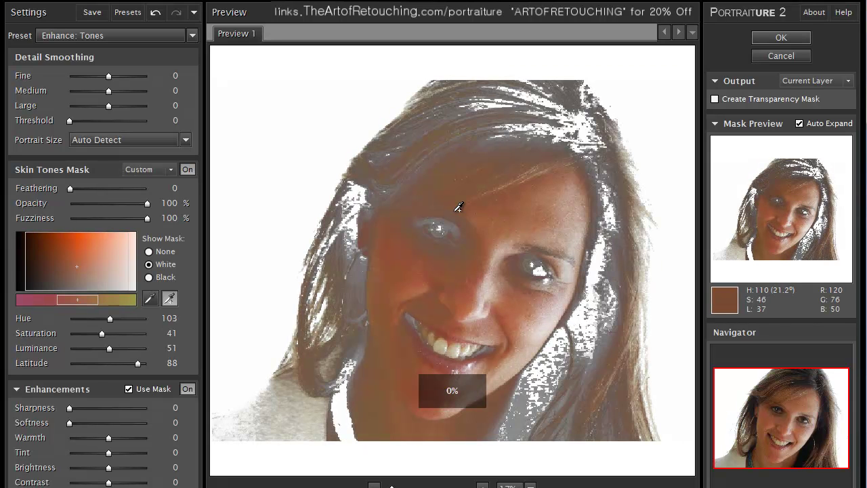
pyautogui.click(447, 204)
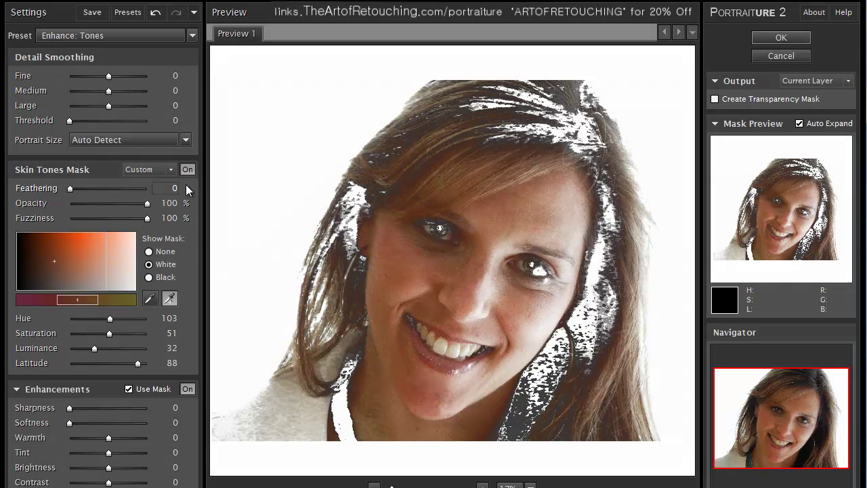
pyautogui.click(168, 169)
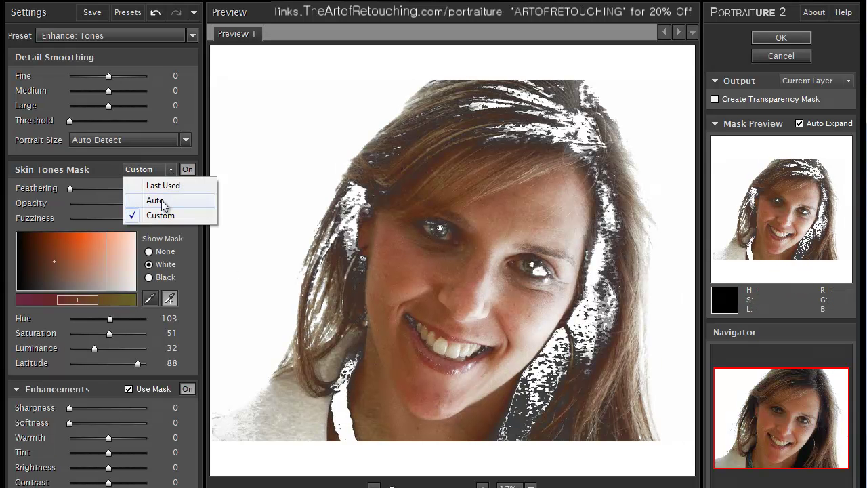
pyautogui.click(162, 202)
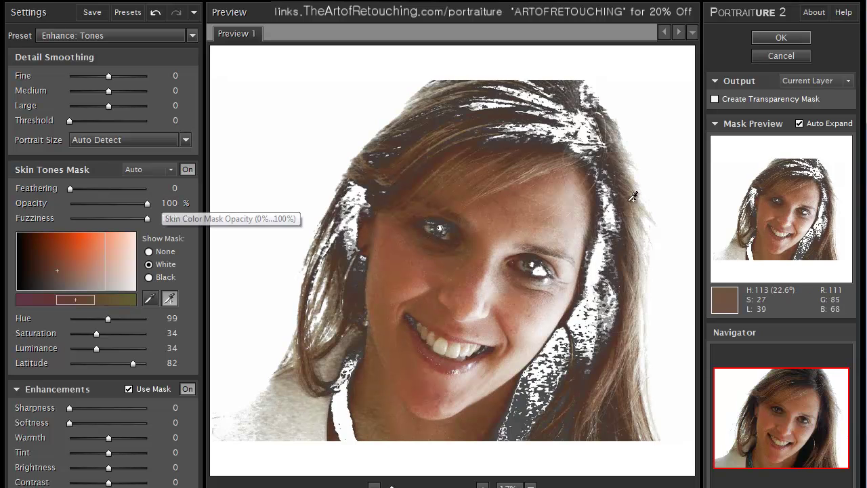
# Try skin mask values of hue 104, saturation 11 and luminance 75, restoring the Auto mask and hiding its display
pyautogui.moveTo(110, 320); pyautogui.dragTo(129, 350)
pyautogui.click(98, 349)
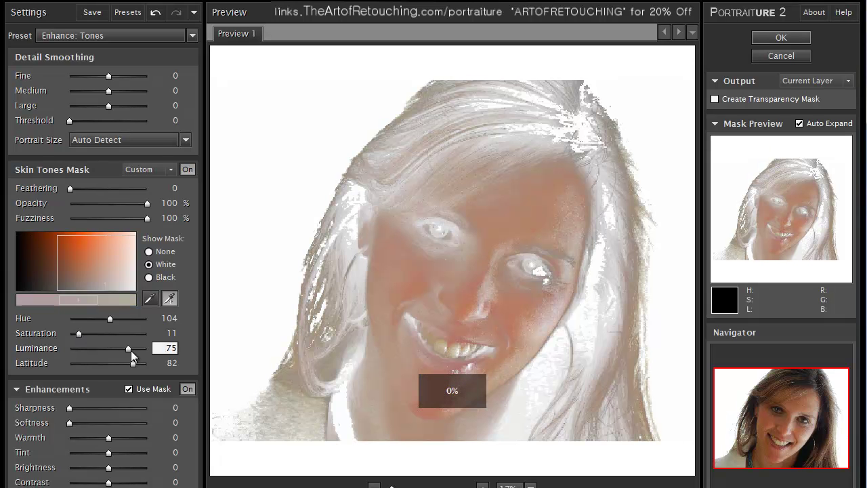
pyautogui.click(170, 173)
pyautogui.click(158, 199)
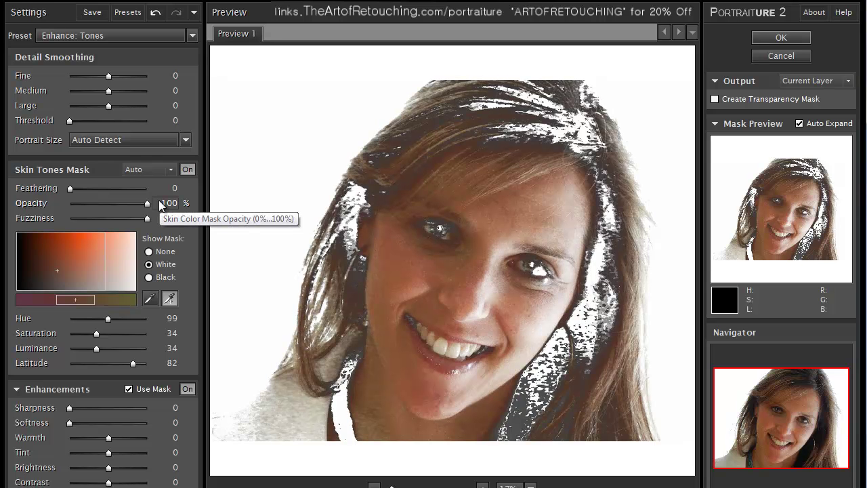
pyautogui.click(166, 252)
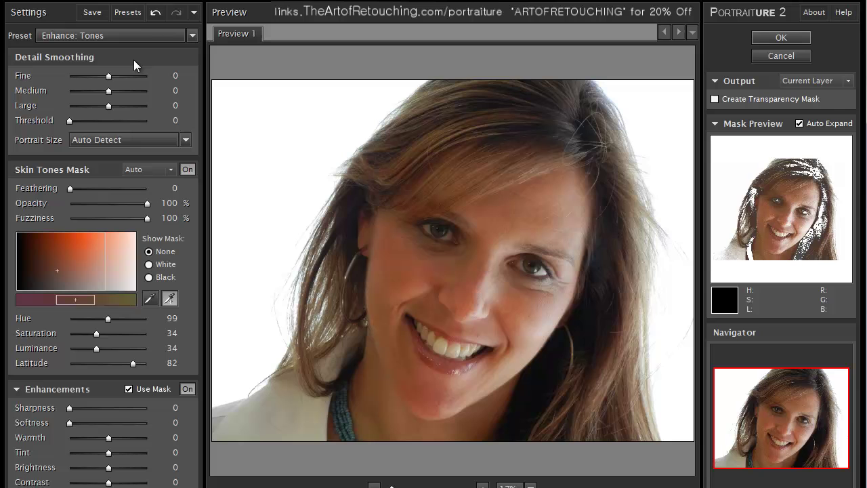
# Try the Smoothing: High preset and inspect the skin around the eyes and nose up close
pyautogui.click(194, 33)
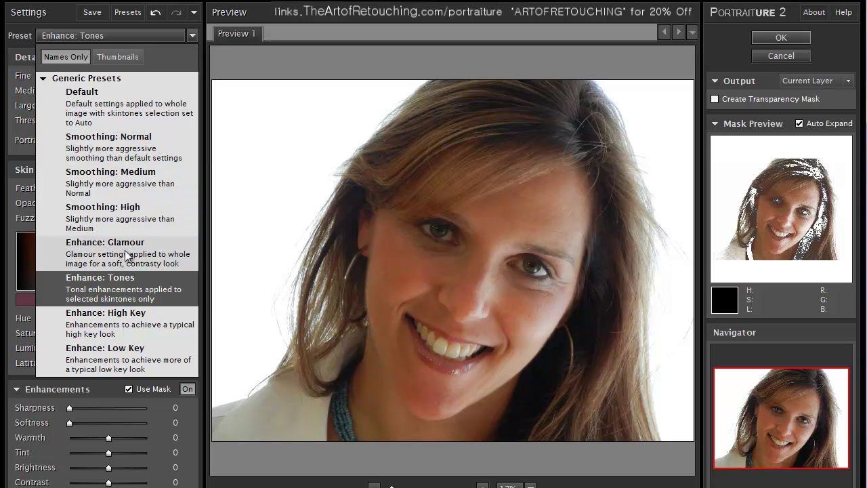
pyautogui.click(203, 184)
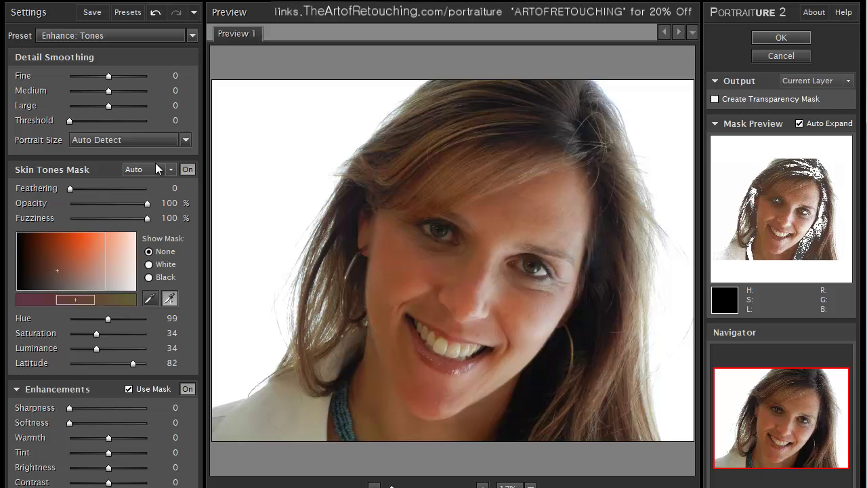
pyautogui.click(193, 36)
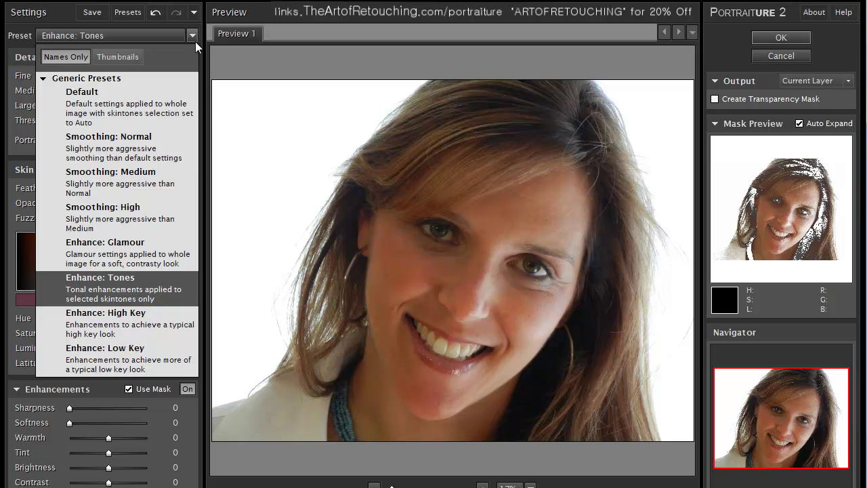
pyautogui.click(108, 217)
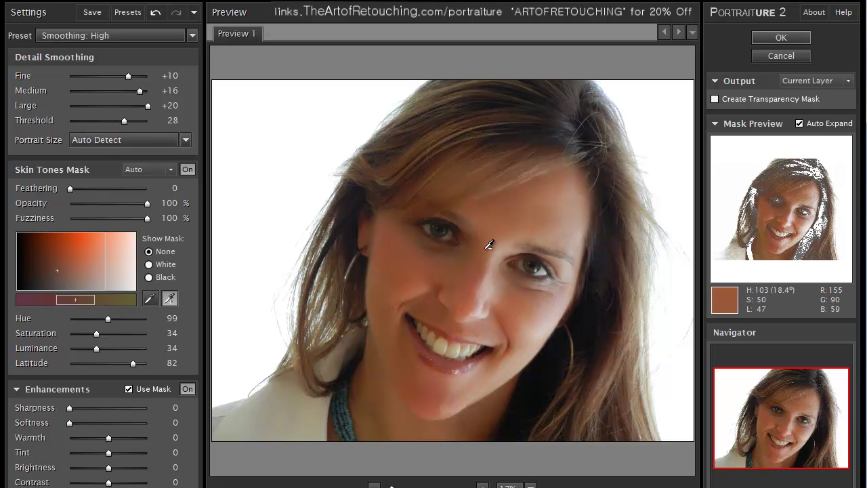
pyautogui.click(482, 486)
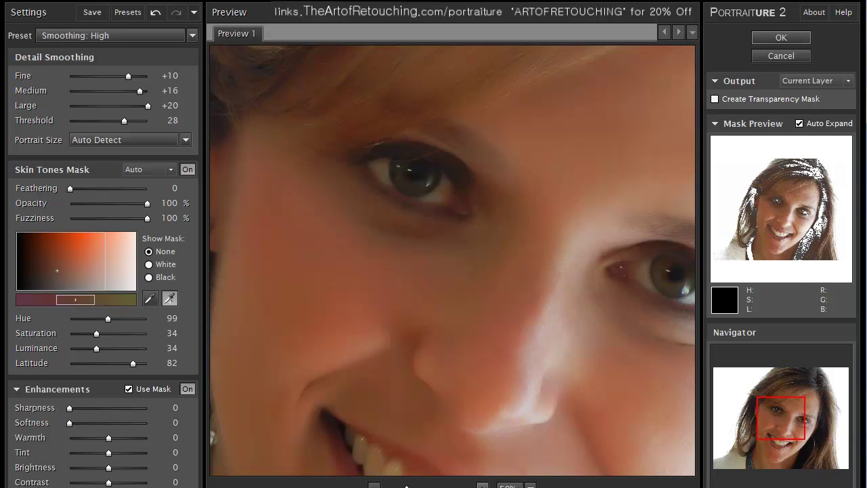
pyautogui.moveTo(587, 288); pyautogui.dragTo(306, 170)
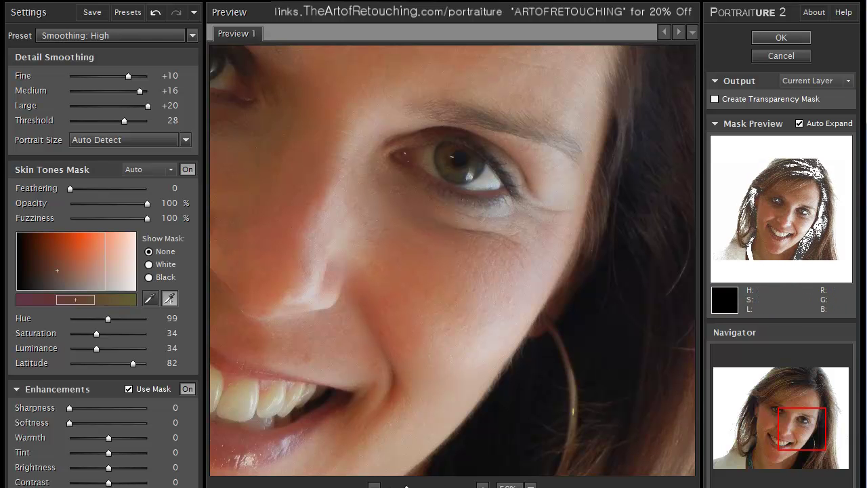
pyautogui.hotkey('ctrl', '-')
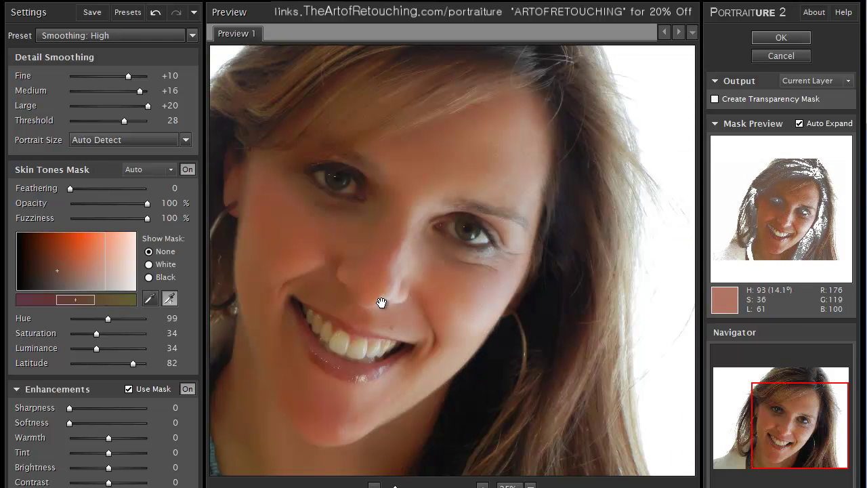
pyautogui.moveTo(381, 302); pyautogui.dragTo(416, 314)
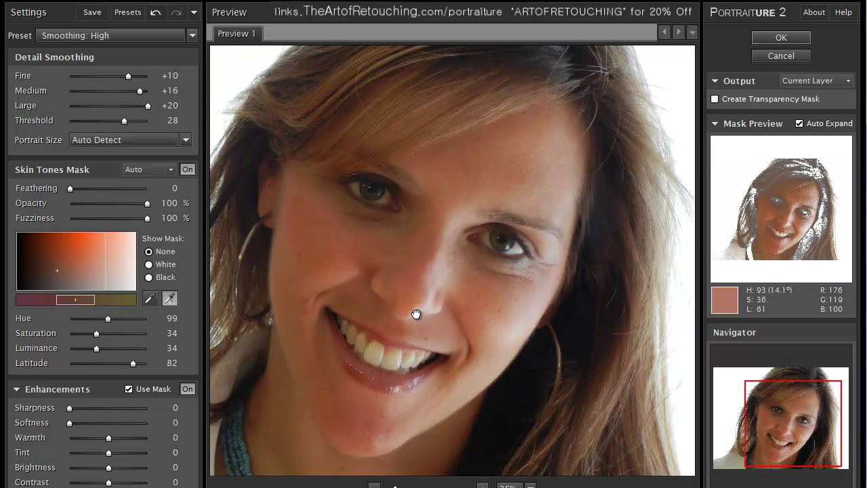
# Try the Enhance: High Key, Enhance: Low Key, Smoothing: High and Enhance: Tones presets on the portrait
pyautogui.click(192, 36)
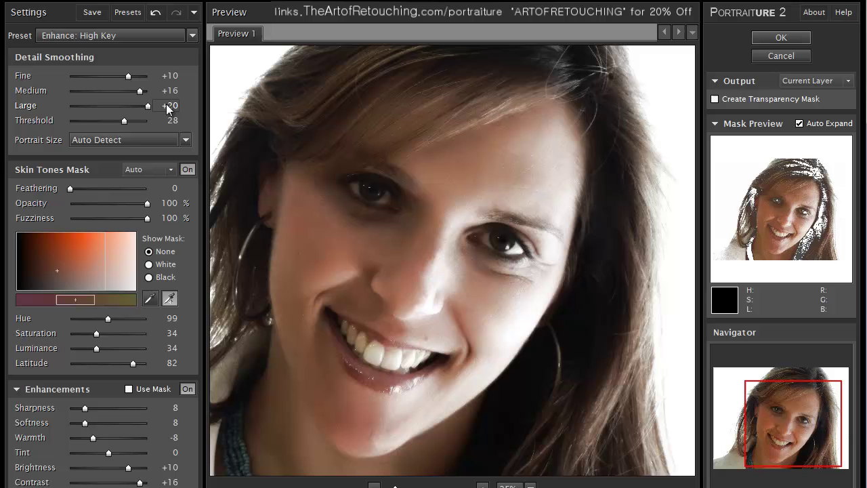
pyautogui.click(193, 36)
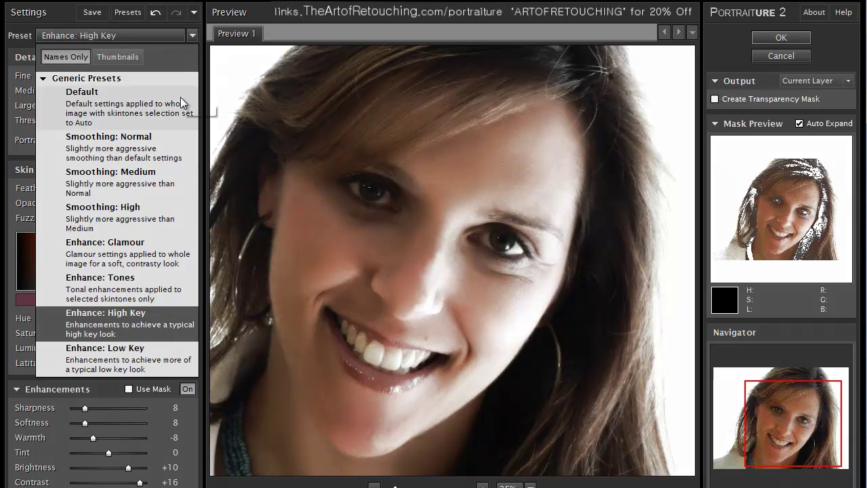
pyautogui.click(135, 357)
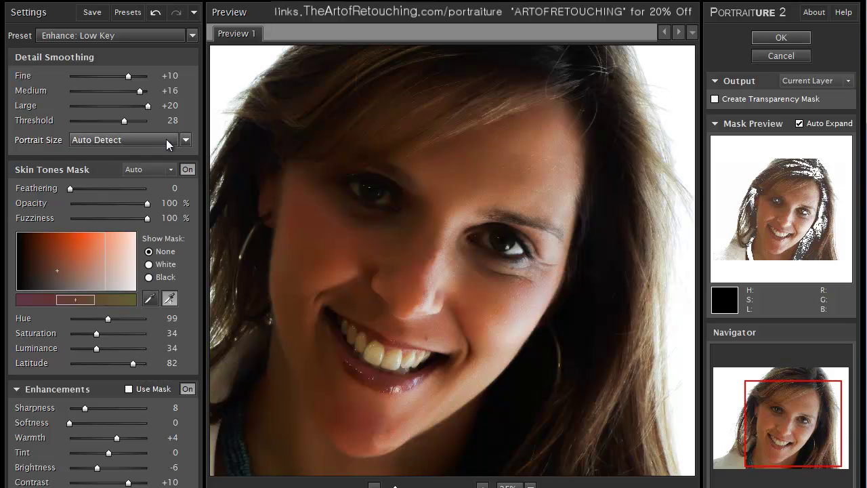
pyautogui.click(193, 36)
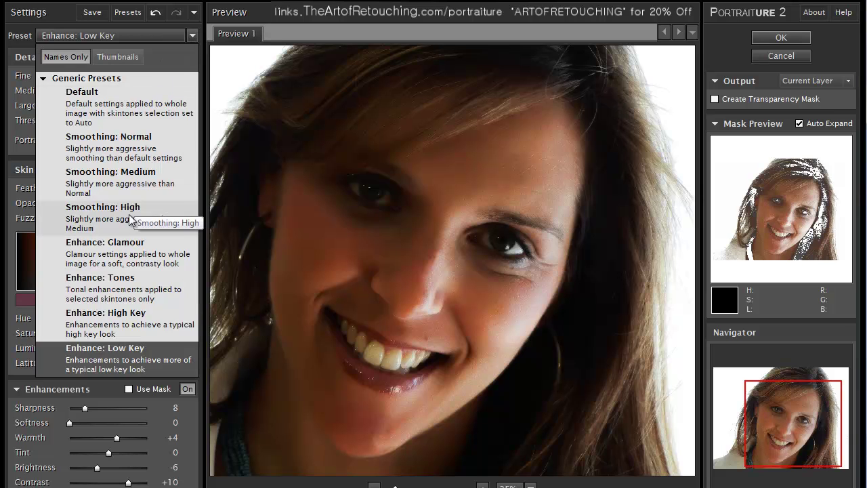
pyautogui.click(107, 213)
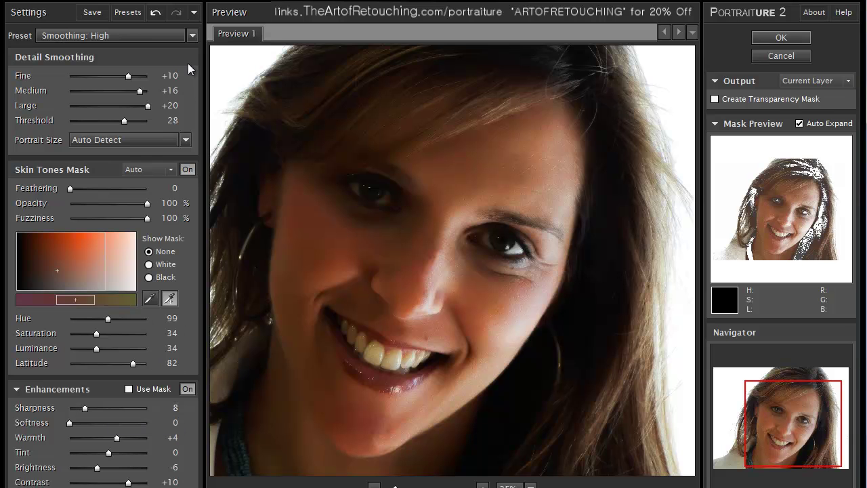
pyautogui.click(194, 35)
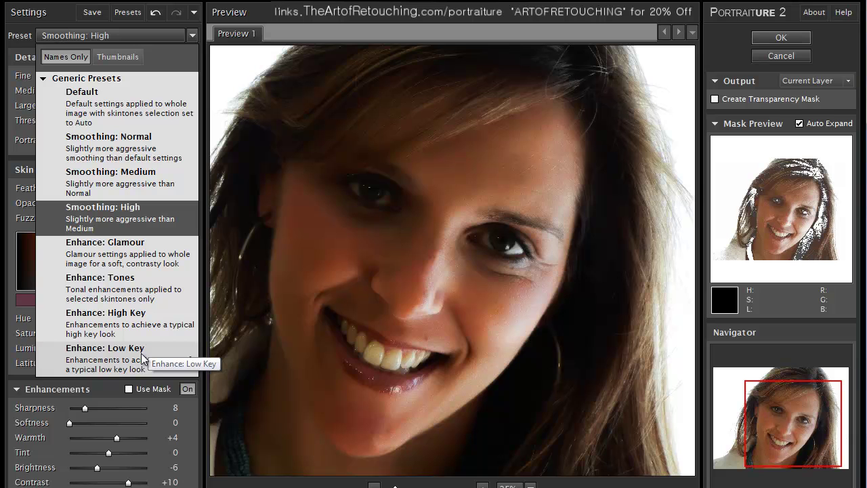
pyautogui.click(128, 284)
# Apply the Enhance: Glamour preset to the portrait
pyautogui.click(193, 35)
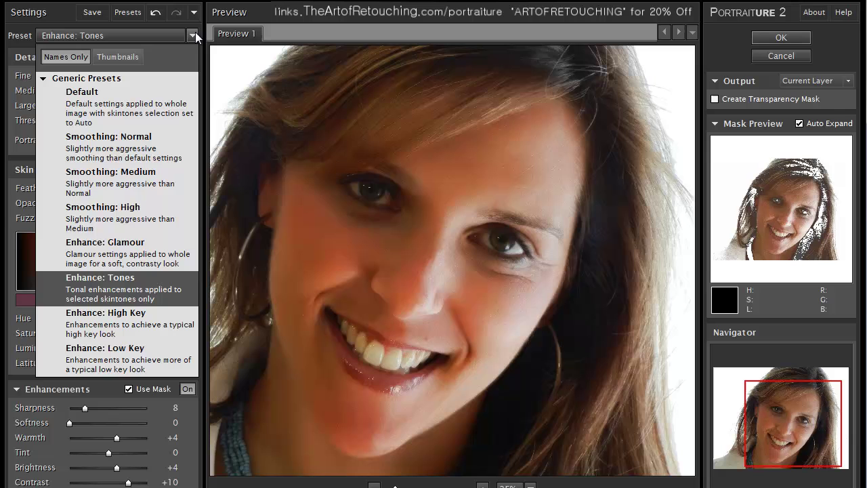
pyautogui.click(134, 249)
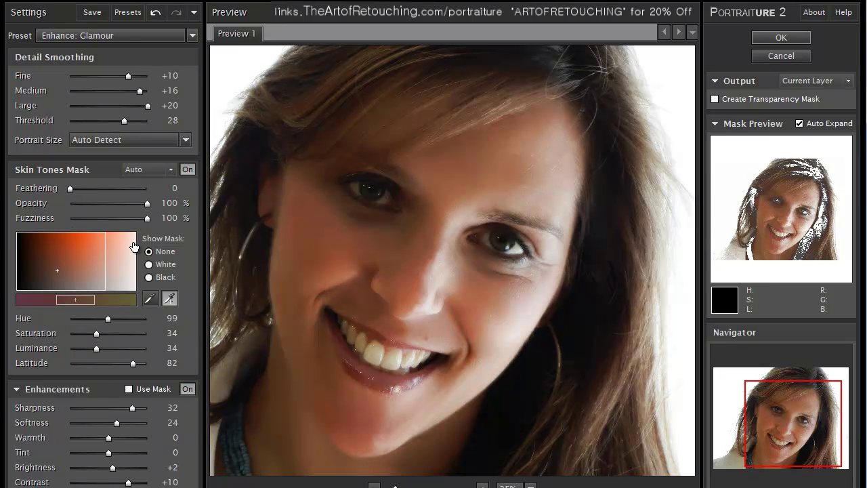
# Set the enhancement contrast to +5 and brightness to +10
pyautogui.click(170, 482)
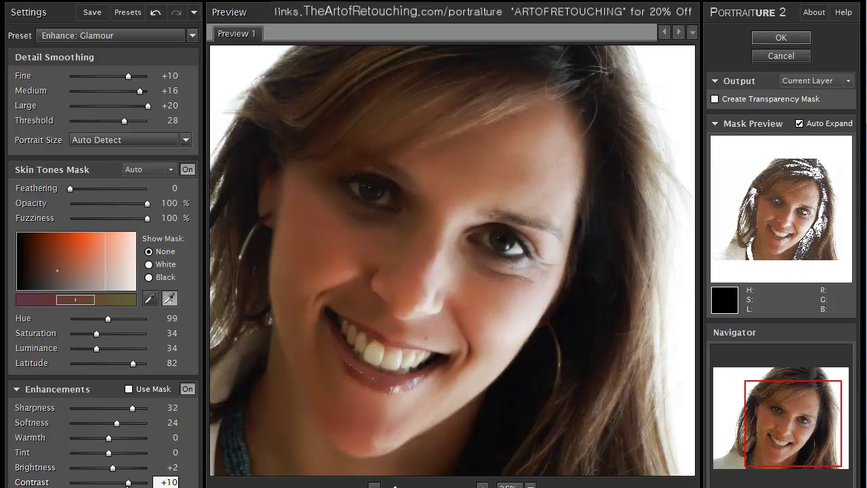
pyautogui.hotkey('ctrl', '-')
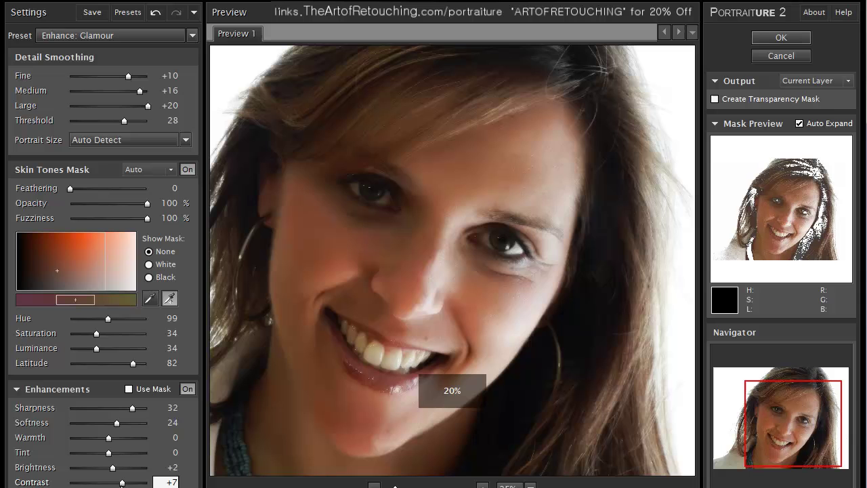
pyautogui.press('Down')
pyautogui.press('Down')
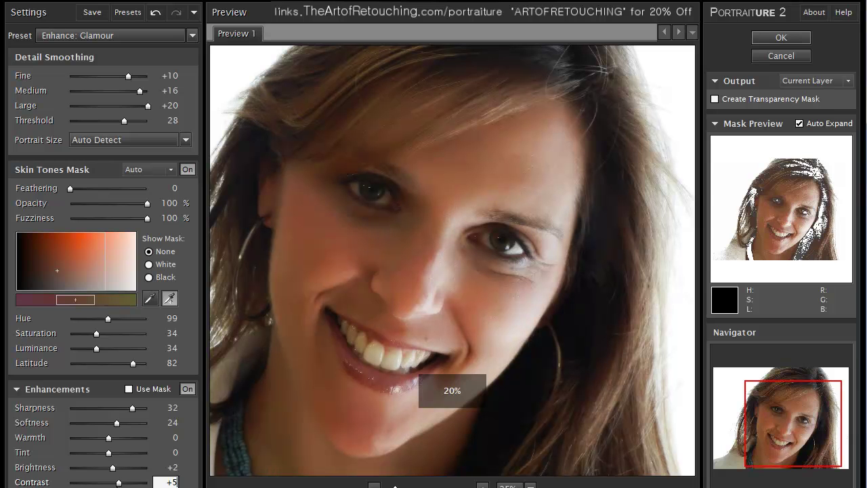
pyautogui.moveTo(115, 471); pyautogui.dragTo(130, 473)
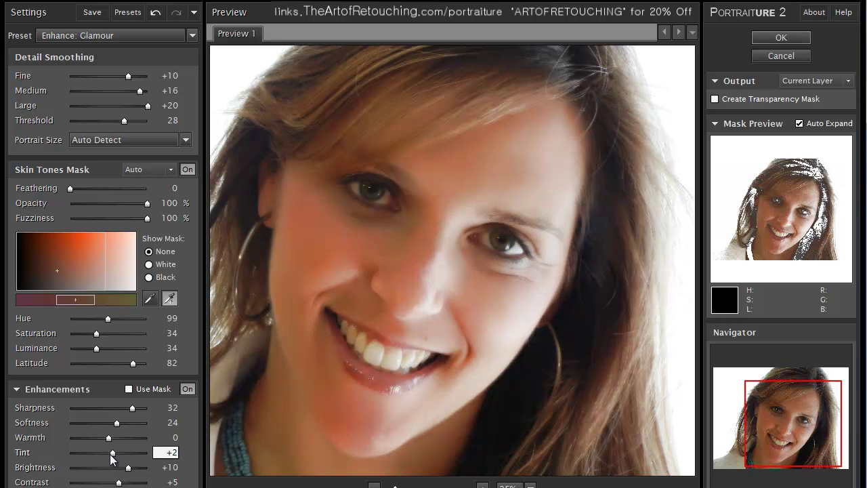
# Set the enhancement tint to +2 and apply the Portraiture filter to the current layer
pyautogui.click(112, 457)
pyautogui.click(783, 38)
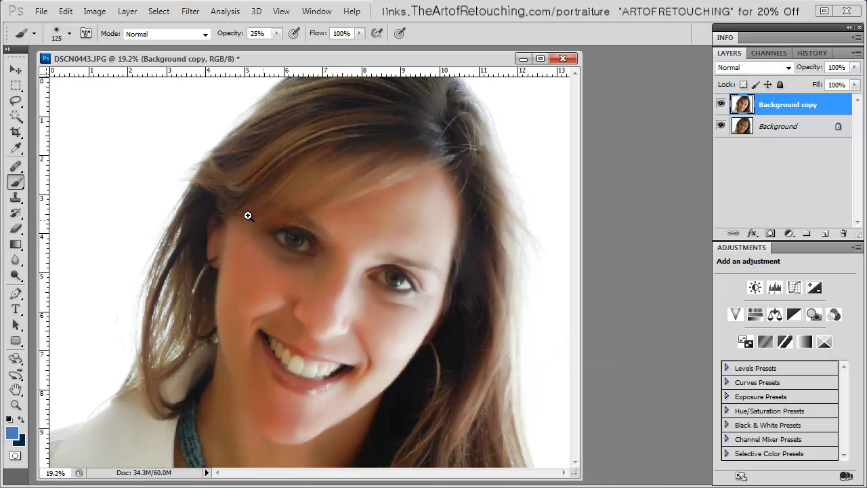
# Compare the filtered layer with the original up close around the eyes and nose by toggling the Background copy layer's visibility
pyautogui.moveTo(173, 168); pyautogui.dragTo(510, 357)
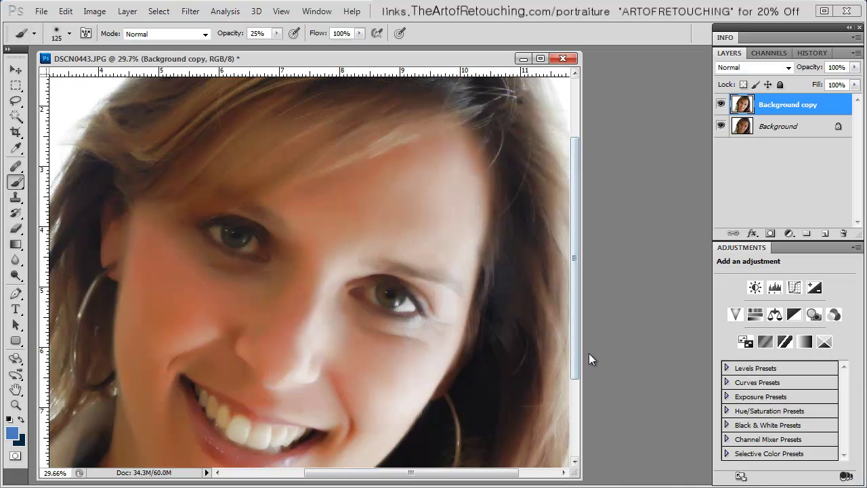
pyautogui.moveTo(581, 355); pyautogui.dragTo(705, 349)
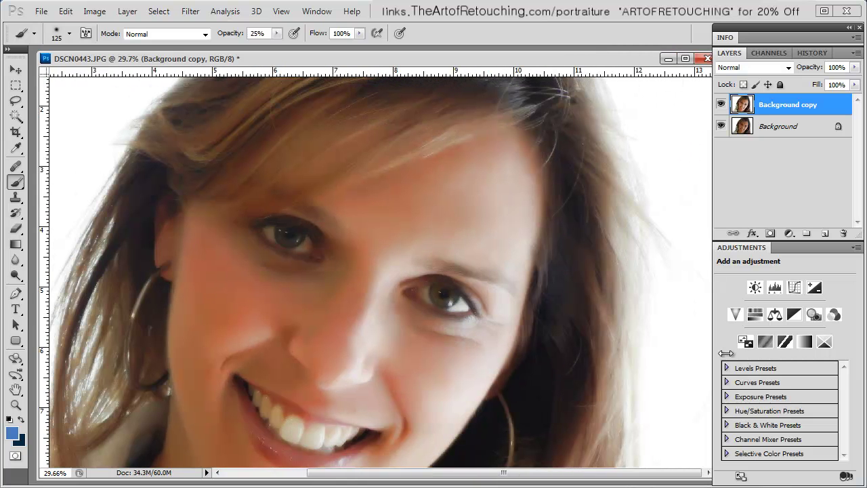
pyautogui.click(437, 290)
pyautogui.click(448, 329)
pyautogui.moveTo(526, 341); pyautogui.dragTo(581, 288)
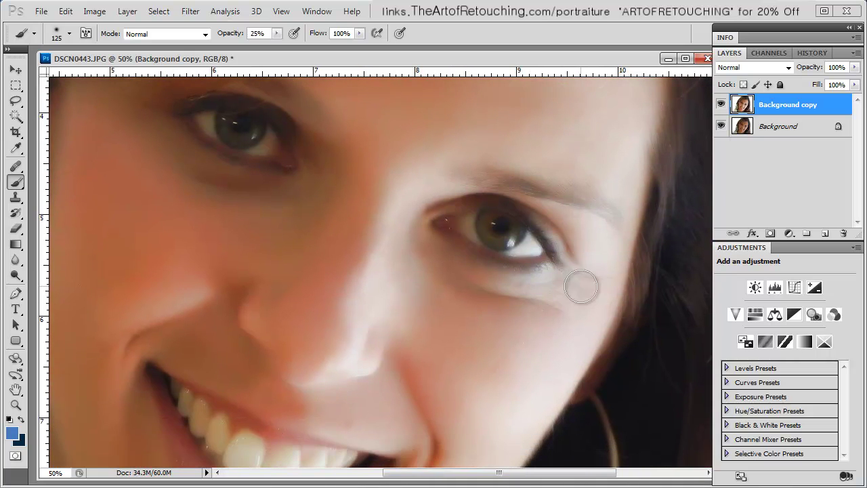
pyautogui.click(721, 106)
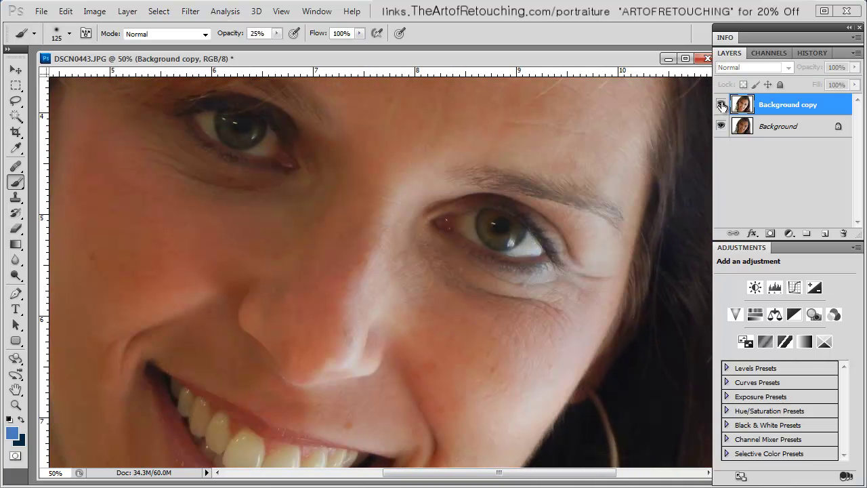
pyautogui.click(722, 105)
pyautogui.click(722, 106)
pyautogui.click(722, 106)
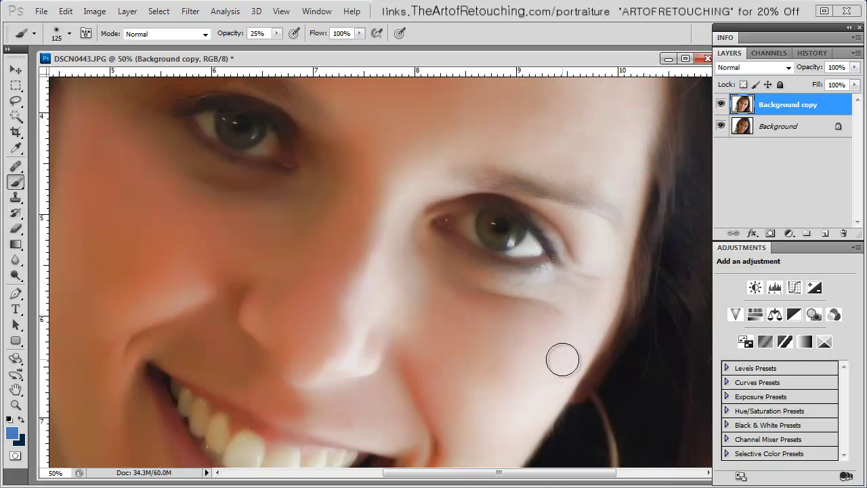
# Set the Background copy layer's opacity to 70% and compare the softened retouch with the original skin
pyautogui.click(836, 68)
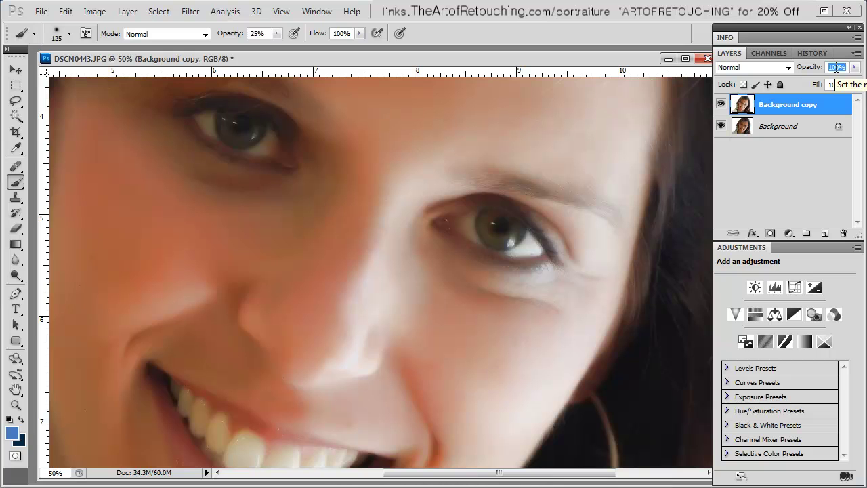
pyautogui.write('70')
pyautogui.press('Return')
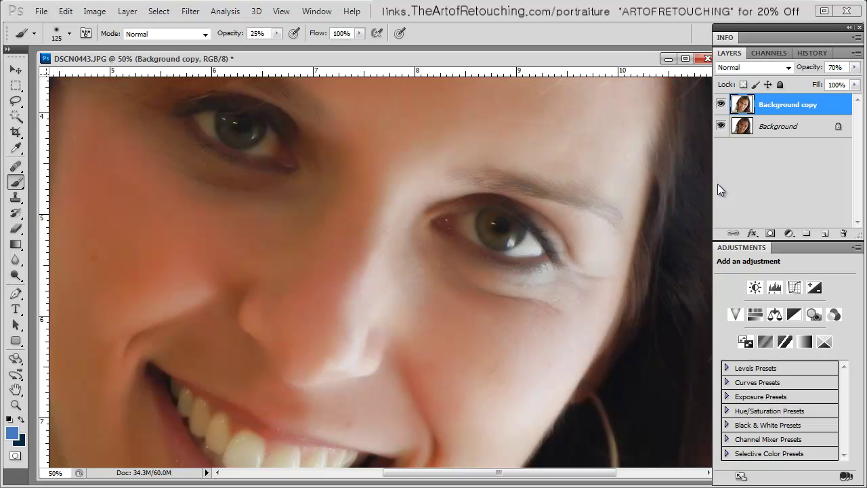
pyautogui.click(722, 105)
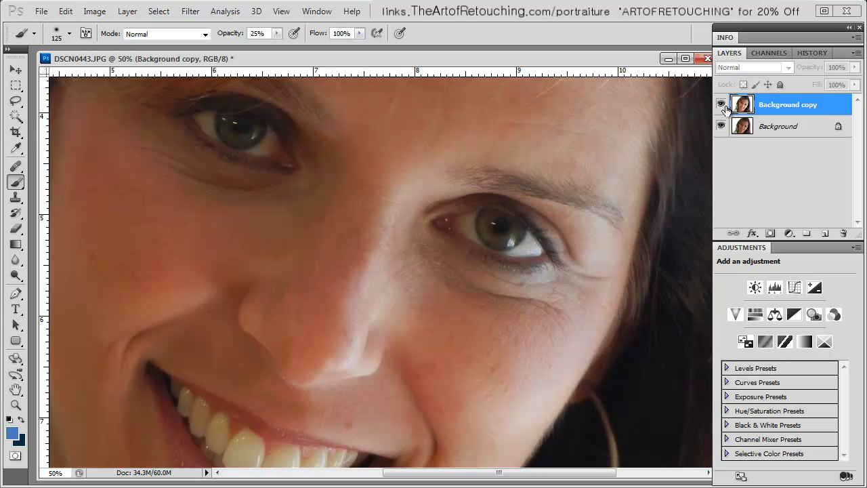
pyautogui.click(721, 104)
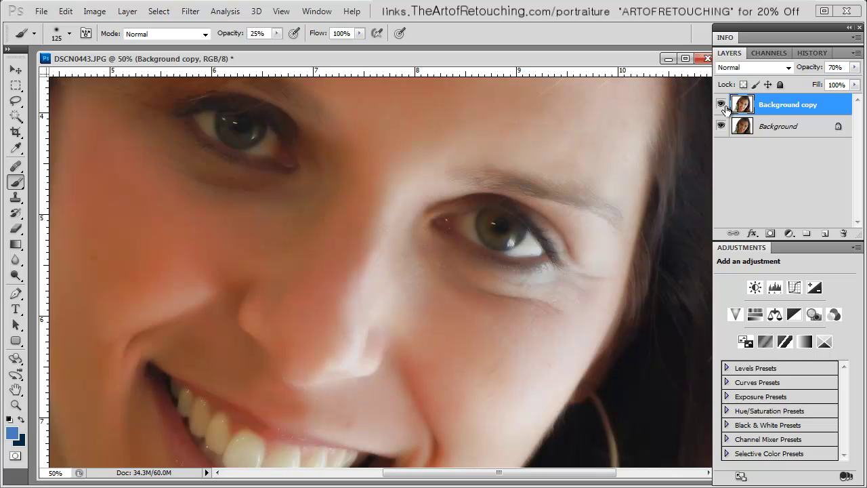
pyautogui.moveTo(544, 352); pyautogui.dragTo(592, 107)
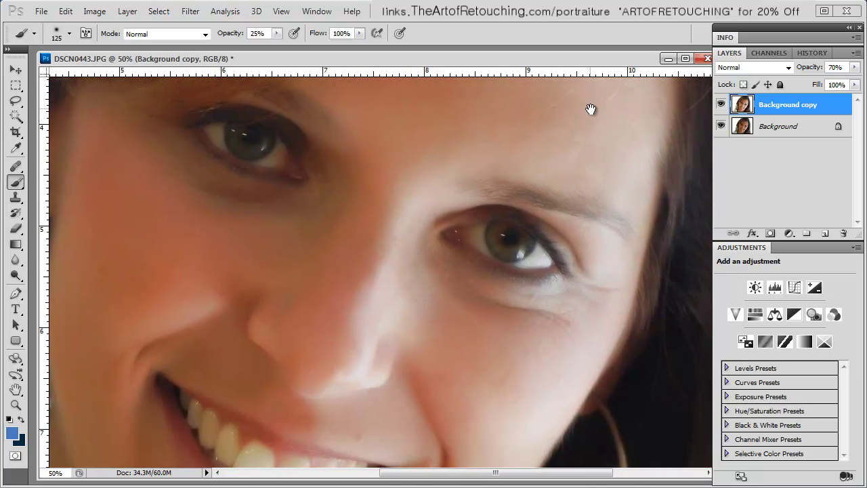
pyautogui.moveTo(629, 251); pyautogui.dragTo(579, 239)
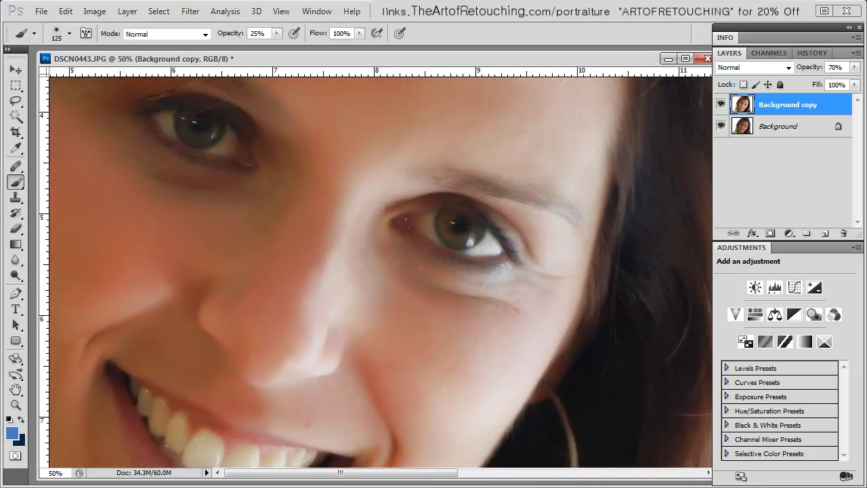
# Add a new empty layer above the Background copy layer for the manual touch-ups
pyautogui.hotkey('ctrl', '0')
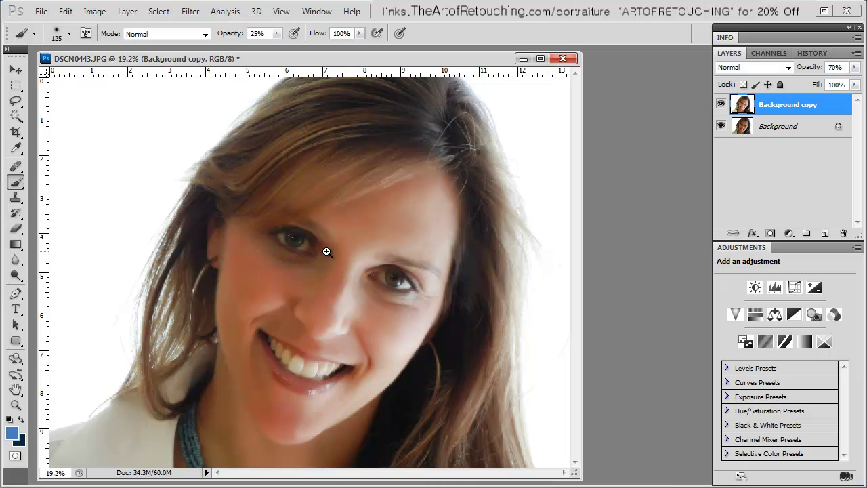
pyautogui.moveTo(228, 203); pyautogui.dragTo(474, 344)
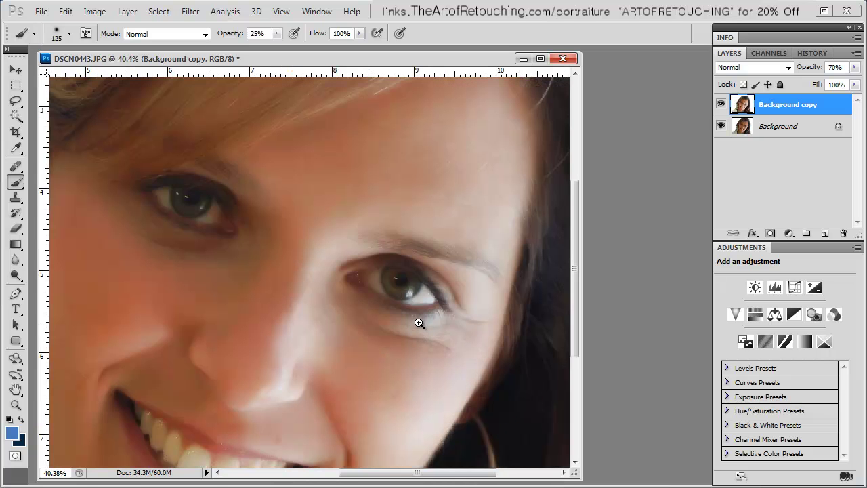
pyautogui.moveTo(219, 329); pyautogui.dragTo(325, 312)
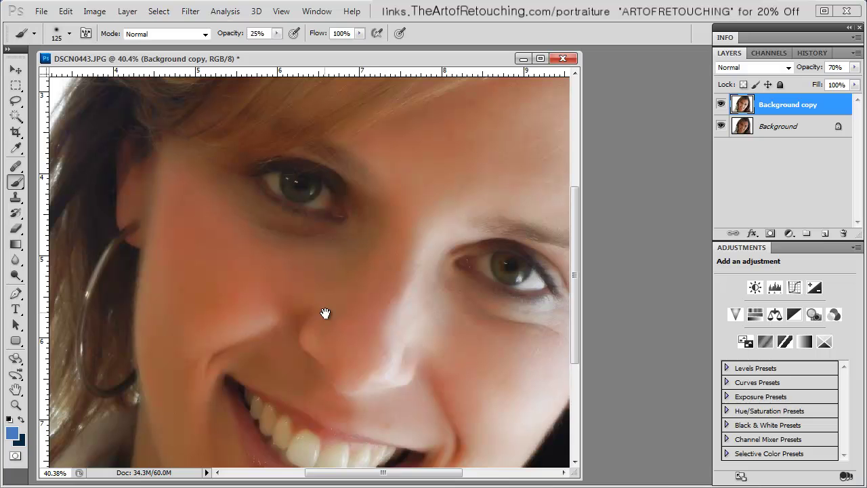
pyautogui.click(824, 235)
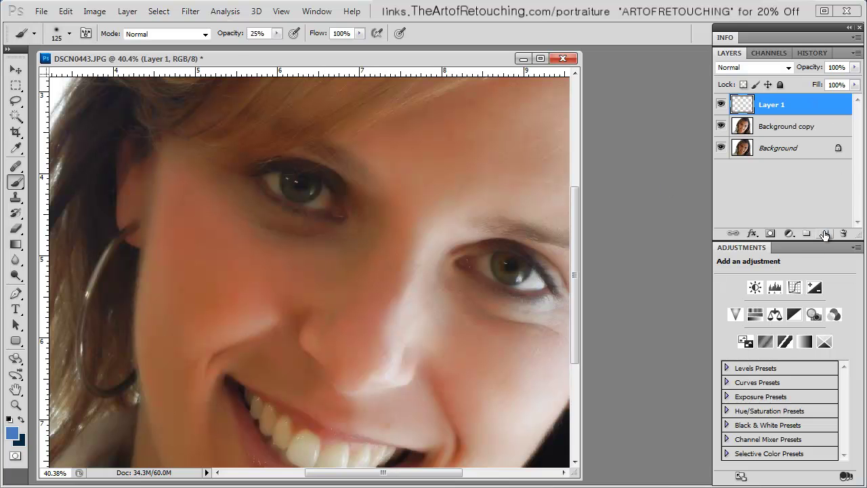
# Clone smooth cheek skin over the area beneath the image-left eye using the Clone Stamp at 25% opacity, sampling Current & Below
pyautogui.click(16, 197)
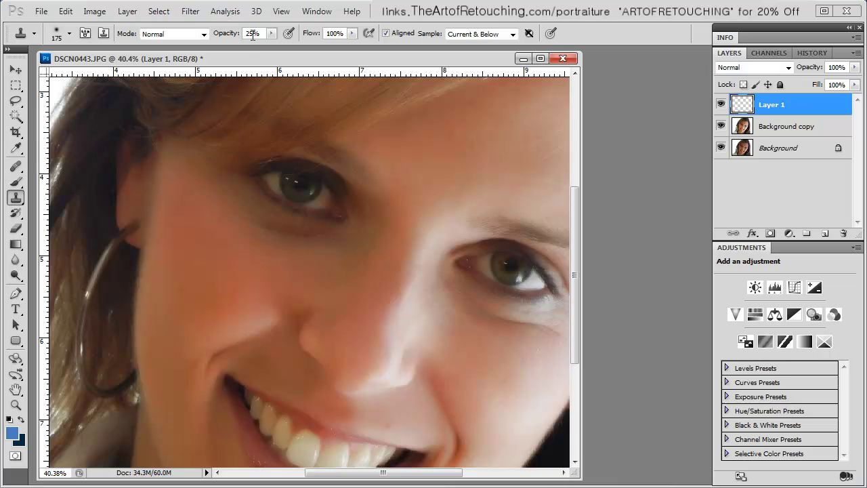
pyautogui.keyDown('alt'); pyautogui.click(222, 285); pyautogui.keyUp('alt')
pyautogui.moveTo(265, 227)
pyautogui.mouseDown()
pyautogui.moveTo(236, 215)
pyautogui.moveTo(319, 236)
pyautogui.mouseUp()
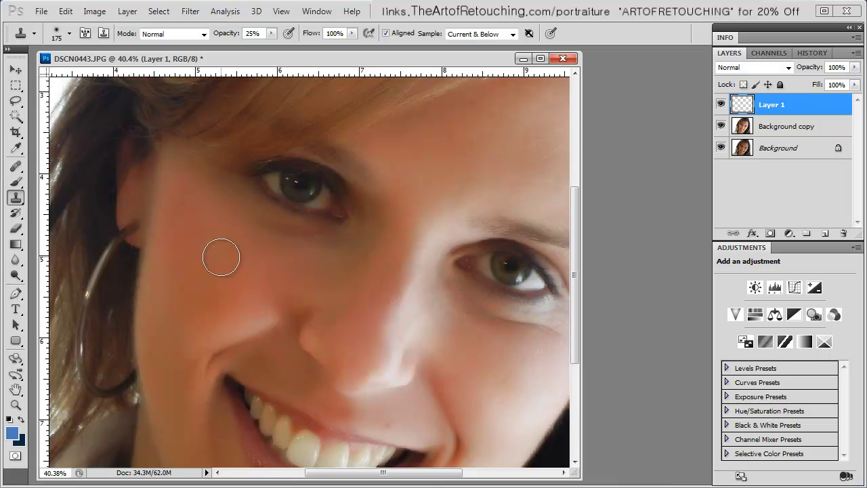
pyautogui.keyDown('alt'); pyautogui.click(198, 254); pyautogui.keyUp('alt')
pyautogui.moveTo(226, 214); pyautogui.dragTo(280, 237)
# Clone smooth cheek skin over the lines and shadow beneath the image-right eye
pyautogui.moveTo(491, 370); pyautogui.dragTo(426, 269)
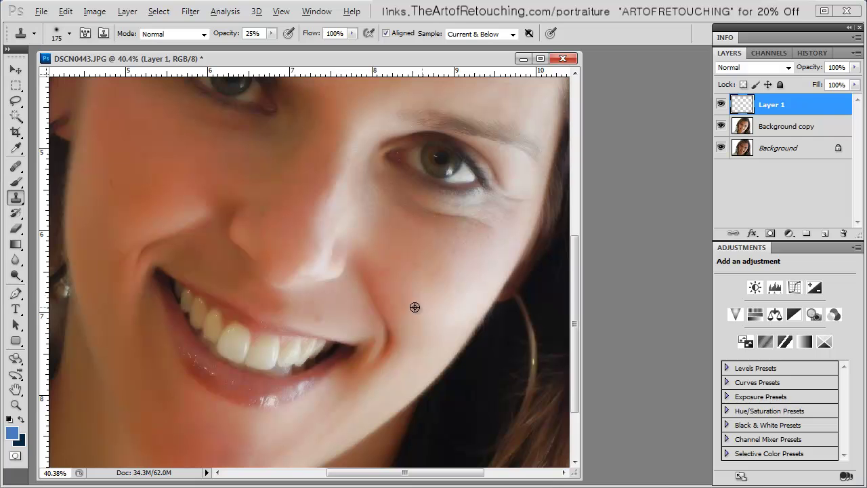
pyautogui.keyDown('alt'); pyautogui.click(411, 229); pyautogui.keyUp('alt')
pyautogui.moveTo(411, 203)
pyautogui.mouseDown()
pyautogui.moveTo(407, 216)
pyautogui.moveTo(466, 225)
pyautogui.mouseUp()
pyautogui.moveTo(383, 269); pyautogui.dragTo(379, 329)
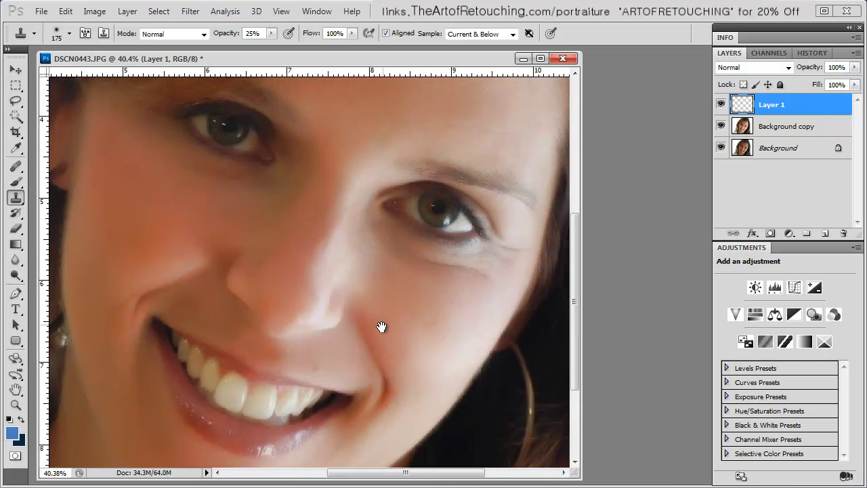
pyautogui.moveTo(450, 276)
pyautogui.mouseDown()
pyautogui.moveTo(416, 266)
pyautogui.moveTo(473, 281)
pyautogui.mouseUp()
# Reduce the Clone Stamp brush to 90 px and clone nearby skin over the blemish above the upper lip
pyautogui.keyDown('alt'); pyautogui.click(343, 369); pyautogui.keyUp('alt')
pyautogui.press('[')
pyautogui.press('[')
pyautogui.press('[')
pyautogui.press('[')
pyautogui.click(321, 362)
pyautogui.click(321, 362)
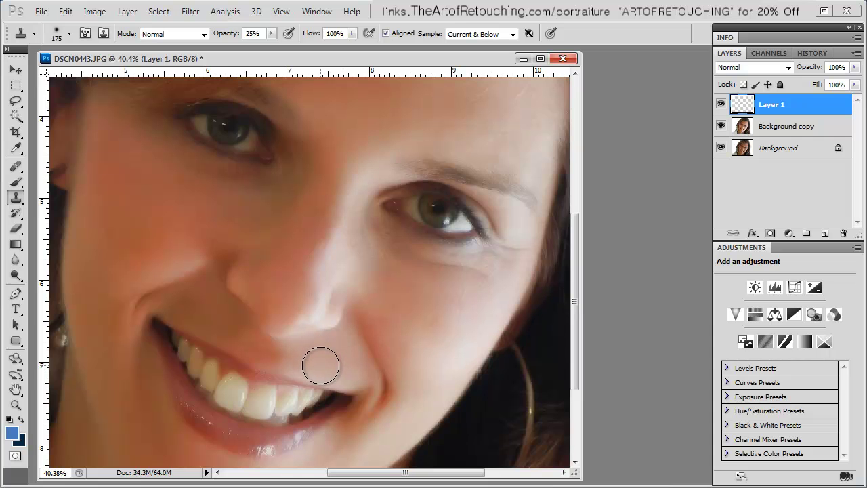
# Compare the finished retouch with the original by hiding and reshowing Layer 1 and Background copy, and view the whole portrait
pyautogui.click(721, 104)
pyautogui.click(721, 126)
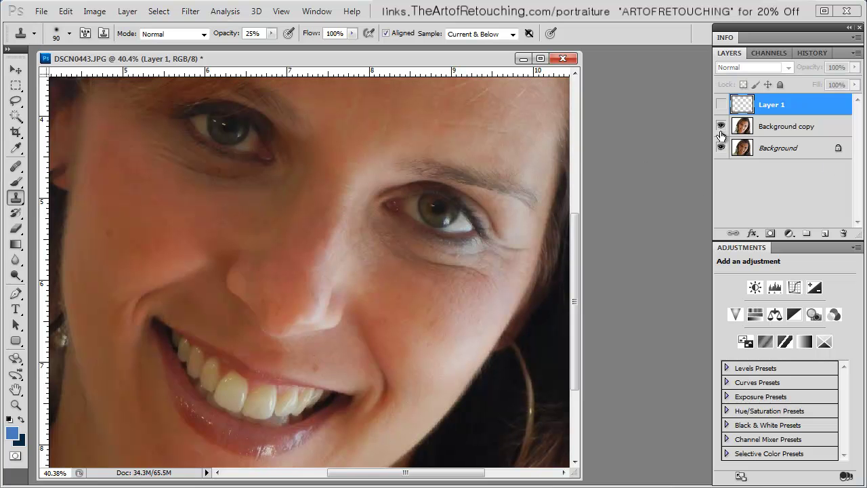
pyautogui.moveTo(721, 104); pyautogui.dragTo(721, 126)
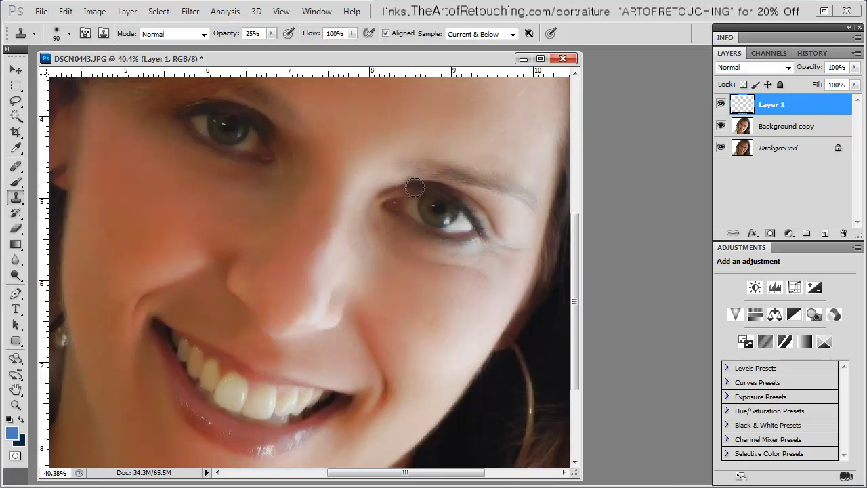
pyautogui.moveTo(426, 179); pyautogui.dragTo(406, 234)
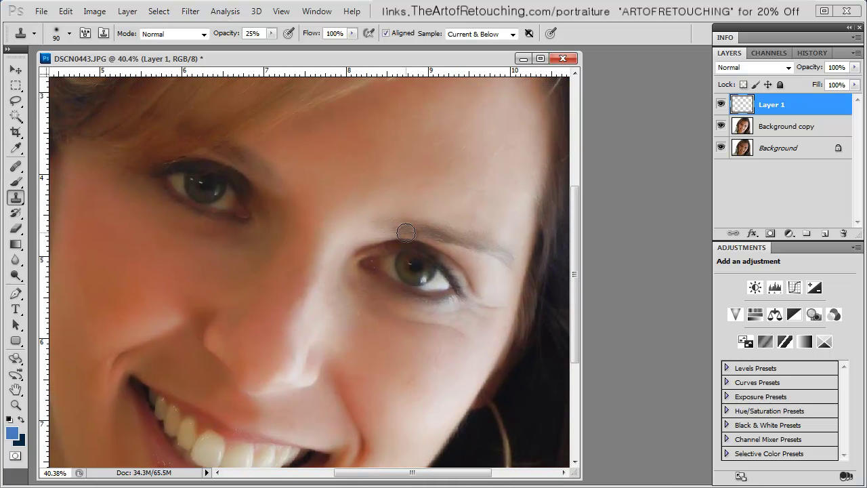
pyautogui.hotkey('ctrl', '0')
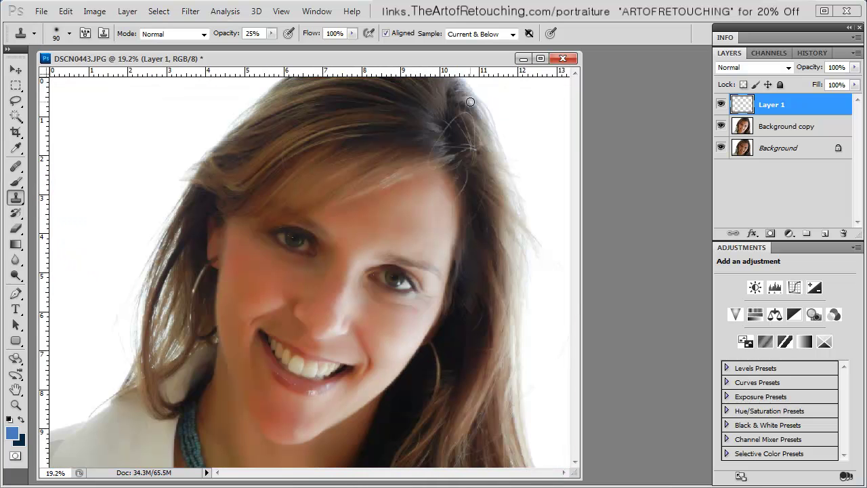
# Switch to the DSCN0310.JPG portrait, fit it in view and duplicate its background layer
pyautogui.doubleClick(450, 60)
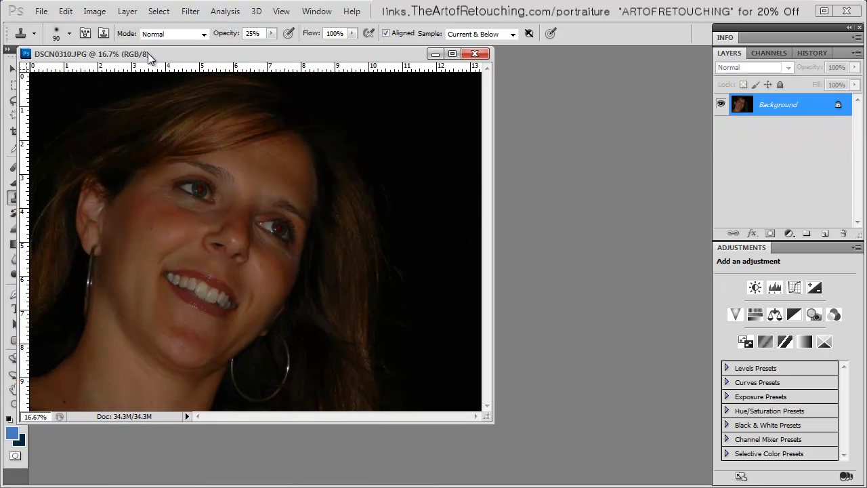
pyautogui.moveTo(145, 55); pyautogui.dragTo(173, 62)
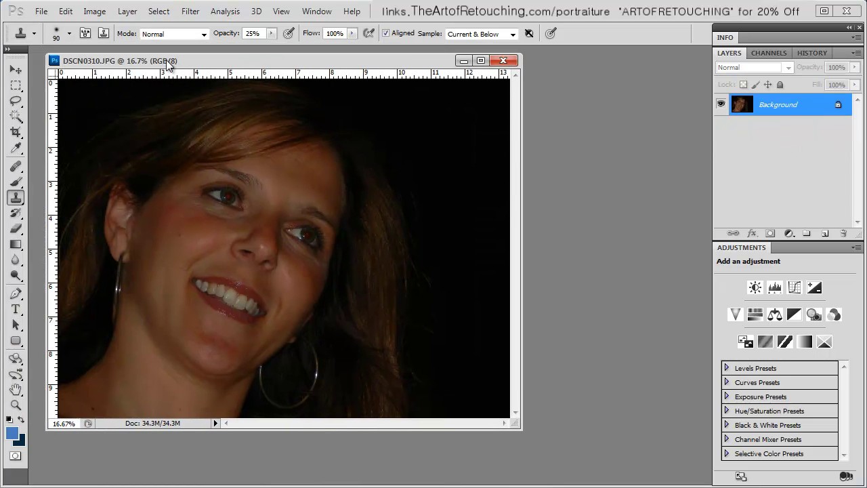
pyautogui.hotkey('ctrl', '0')
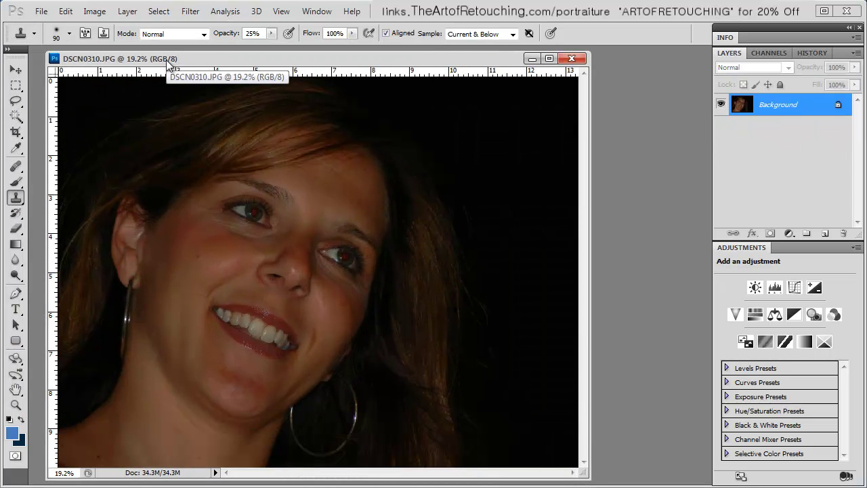
pyautogui.hotkey('ctrl', 'j')
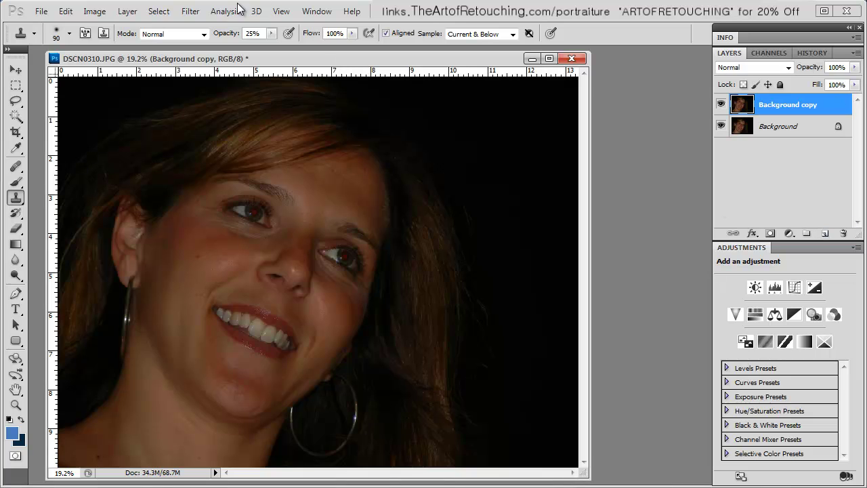
# Open the Imagenomic Portraiture filter on the duplicated layer of the dark portrait
pyautogui.click(216, 12)
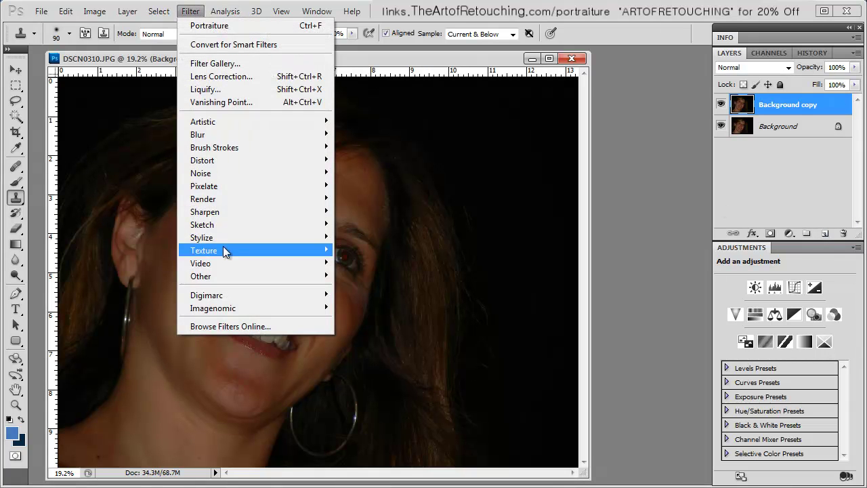
pyautogui.moveTo(228, 308)
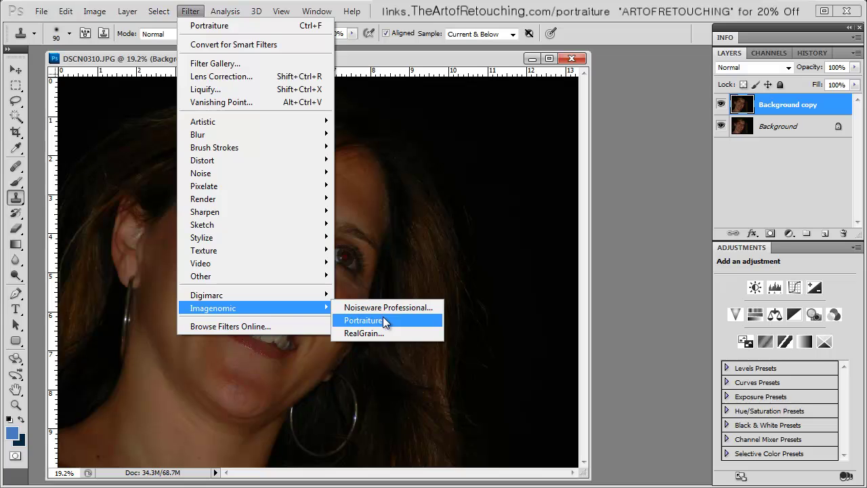
pyautogui.click(383, 320)
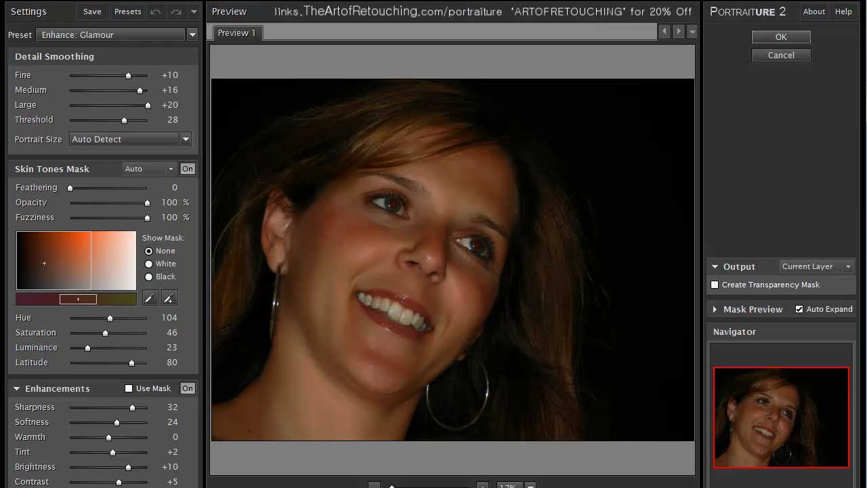
# Set the Detail Smoothing values Fine, Medium, Large and Threshold all to 0
pyautogui.click(167, 76)
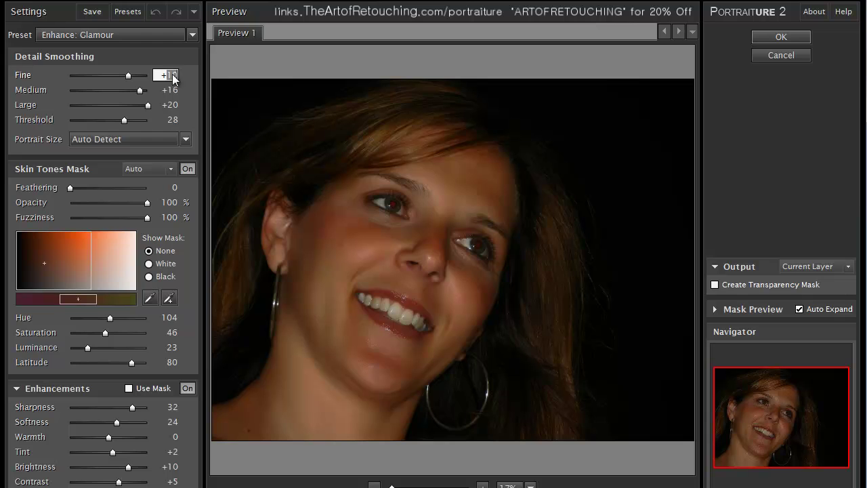
pyautogui.write('0')
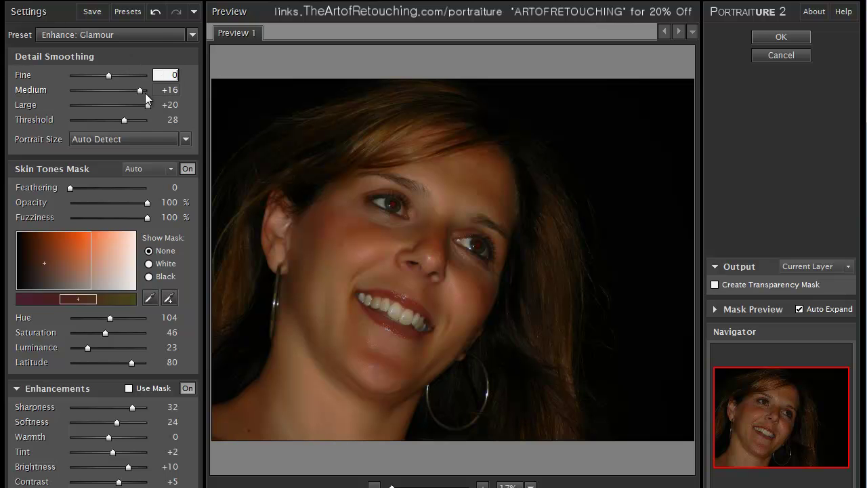
pyautogui.click(162, 90)
pyautogui.write('19')
pyautogui.write('0')
pyautogui.click(164, 105)
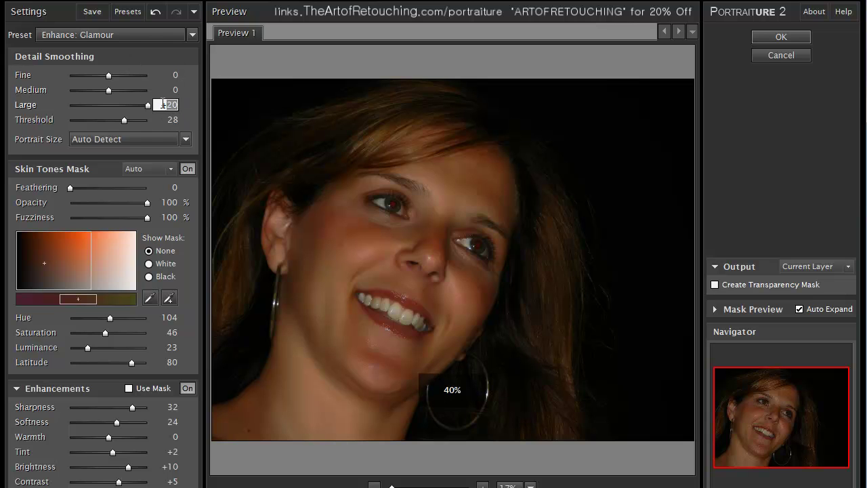
pyautogui.write('00')
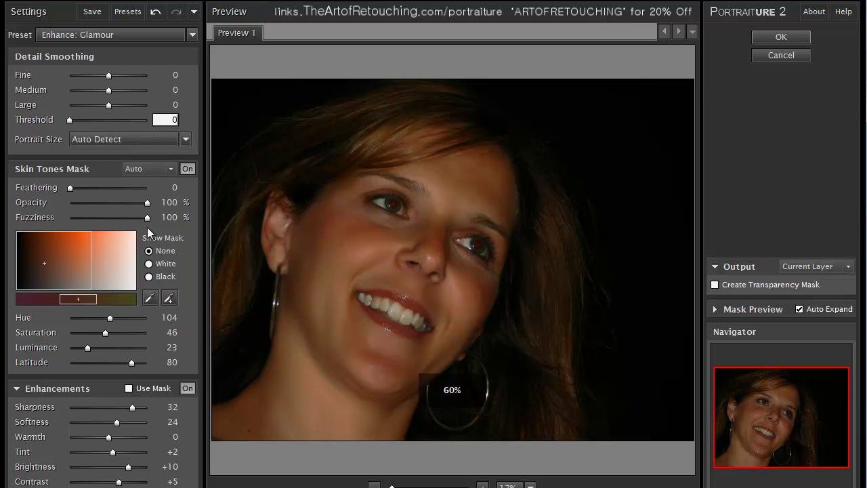
# Set the Sharpness, Softness, Tint, Brightness and Contrast enhancements to 0
pyautogui.click(166, 406)
pyautogui.write('0')
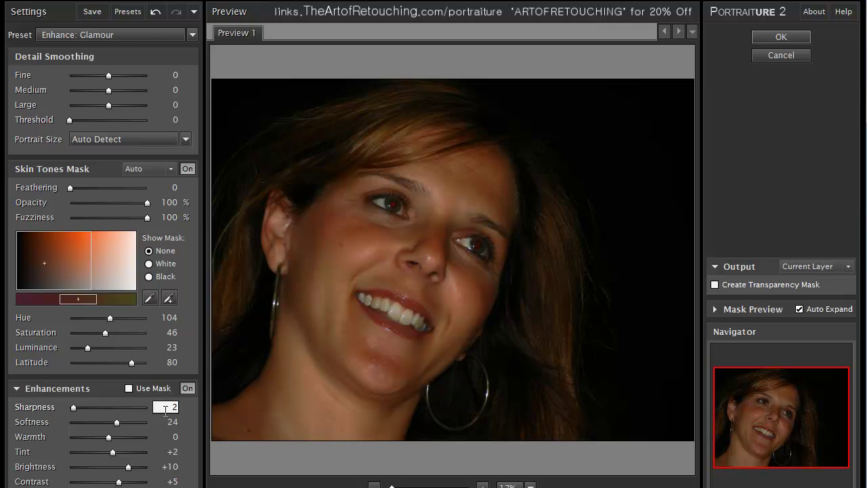
pyautogui.click(166, 421)
pyautogui.write('0')
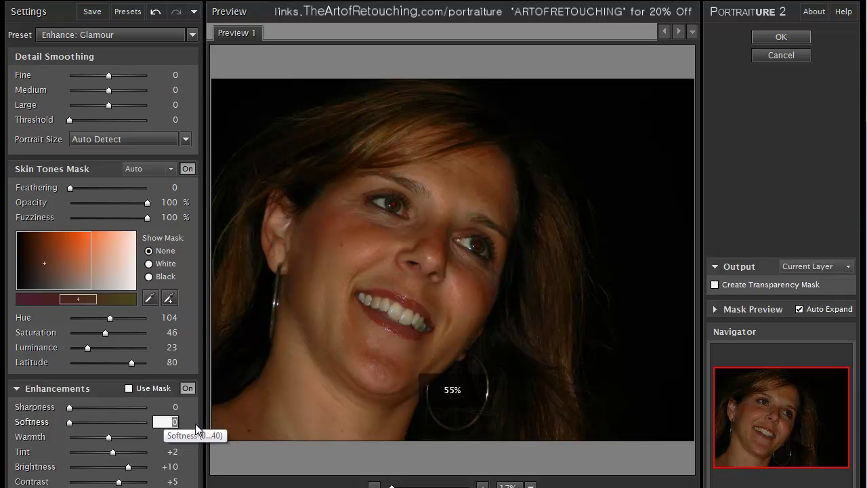
pyautogui.click(163, 451)
pyautogui.write('0')
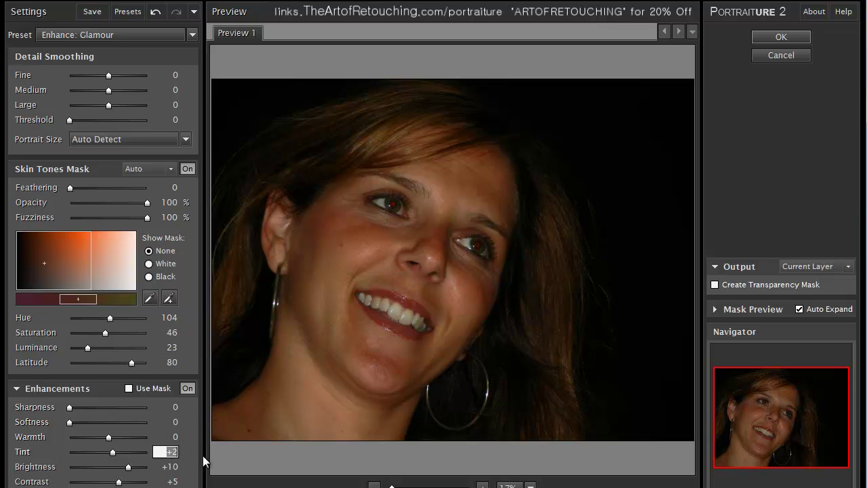
pyautogui.click(167, 467)
pyautogui.write('0')
pyautogui.click(163, 482)
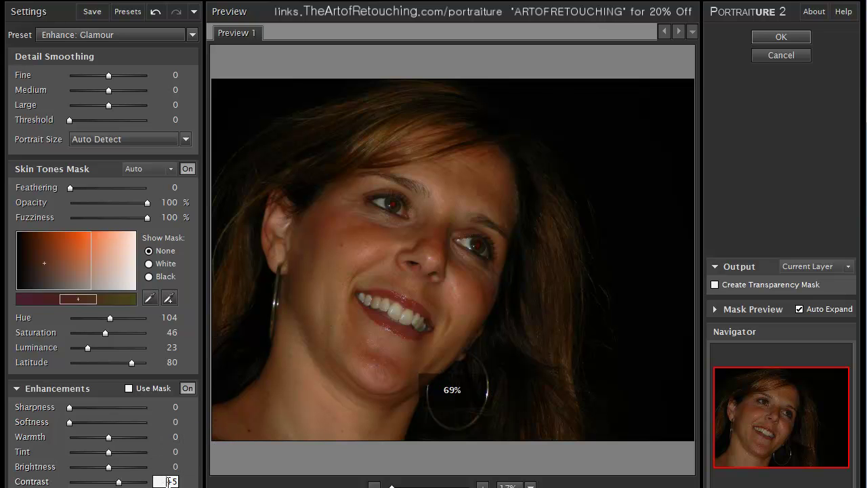
pyautogui.write('0')
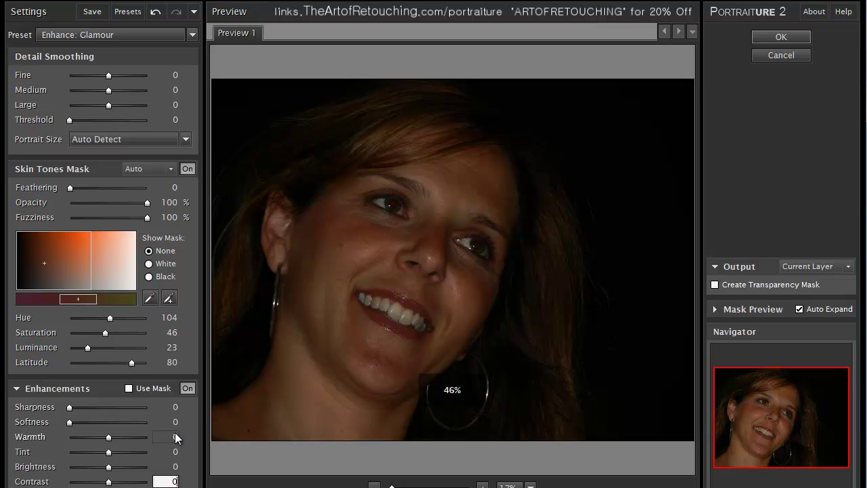
# Save the zeroed settings as a custom preset named "Unchanged" and select it from the custom presets
pyautogui.click(92, 11)
pyautogui.click(474, 166)
pyautogui.press('BackSpace')
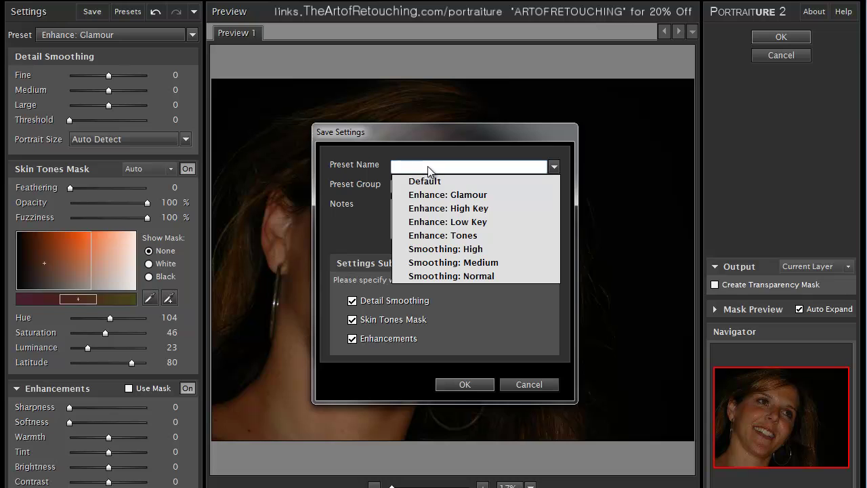
pyautogui.write('Unchanged')
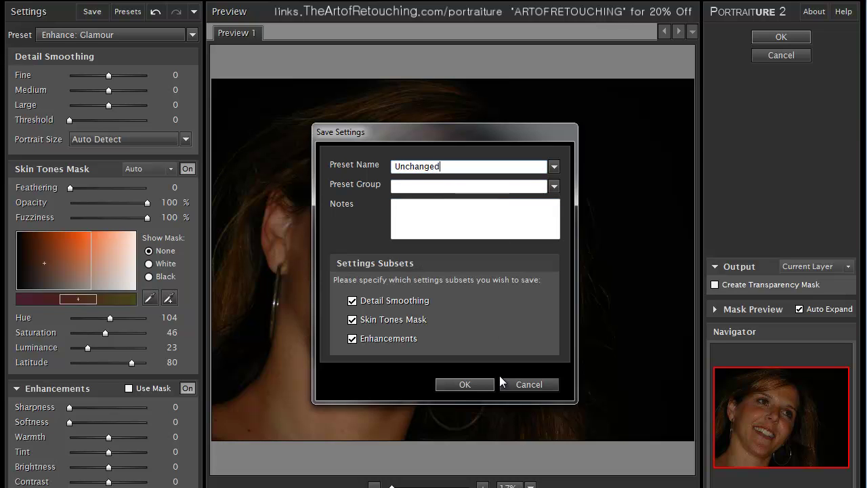
pyautogui.click(465, 385)
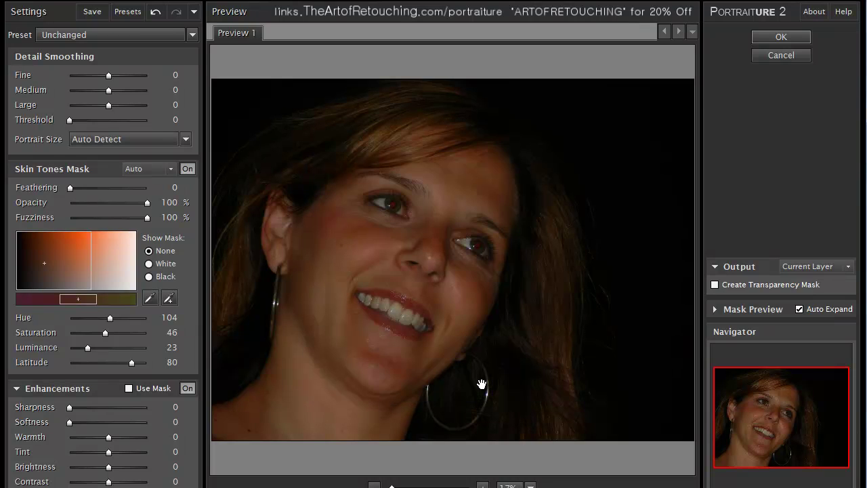
pyautogui.click(190, 34)
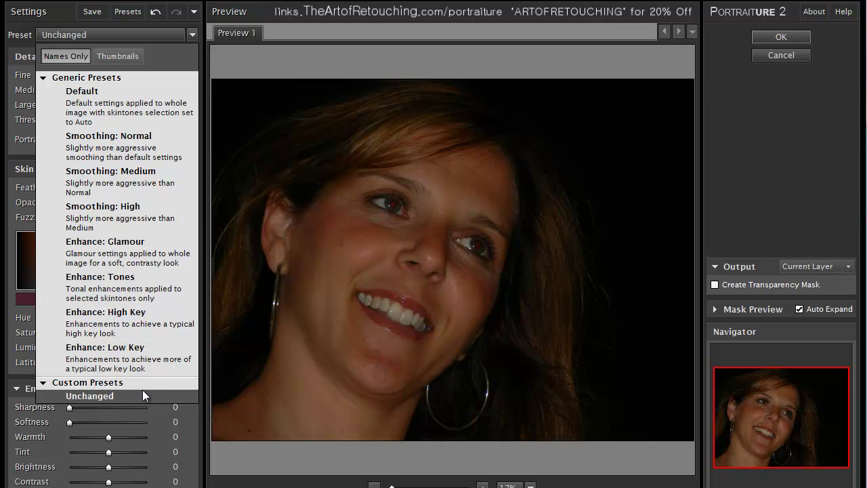
pyautogui.click(102, 395)
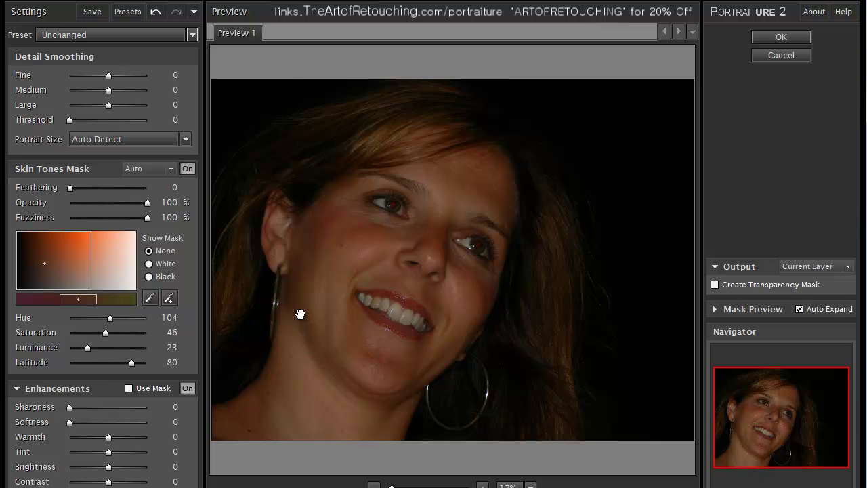
# Load the Enhance: High Key preset, then set its Tint to -5 and Contrast to -15
pyautogui.click(192, 36)
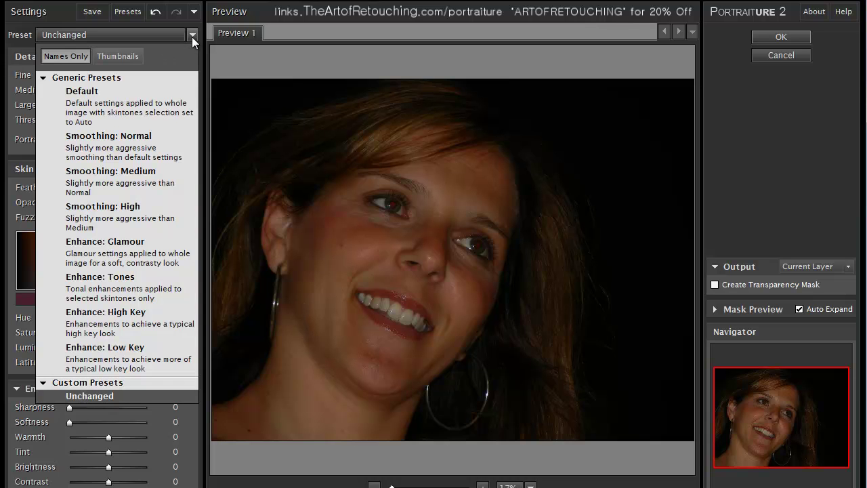
pyautogui.click(135, 315)
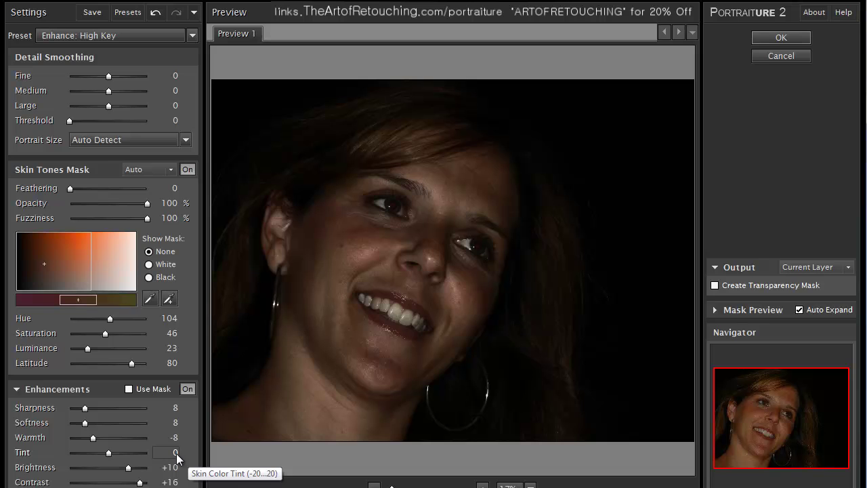
pyautogui.moveTo(106, 453); pyautogui.dragTo(99, 453)
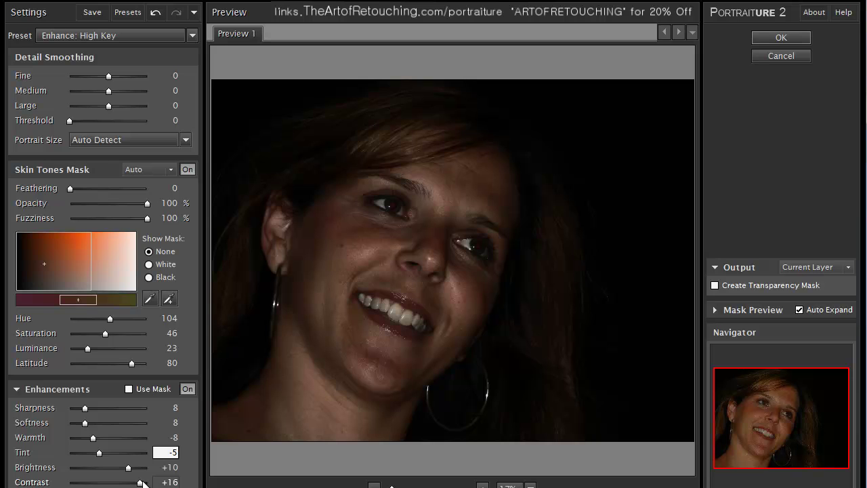
pyautogui.moveTo(139, 482); pyautogui.dragTo(79, 481)
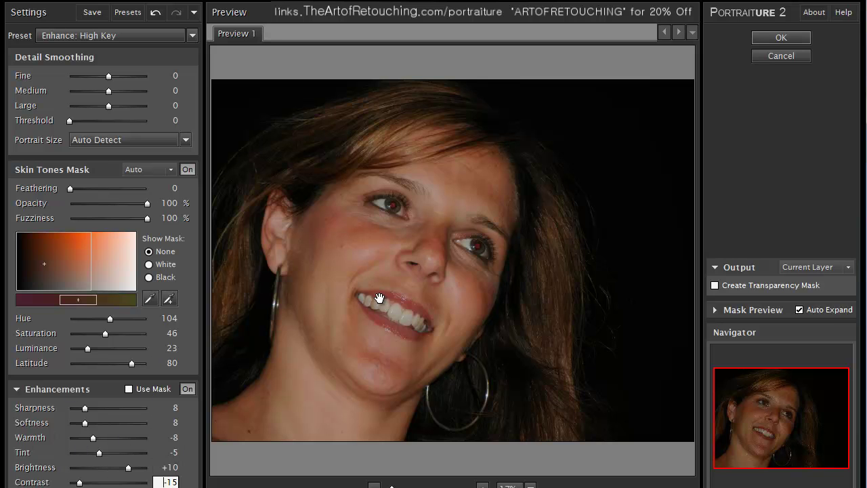
# Add the Smoothing: Normal preset, set its Threshold to 11 and apply the filter to the layer
pyautogui.click(192, 37)
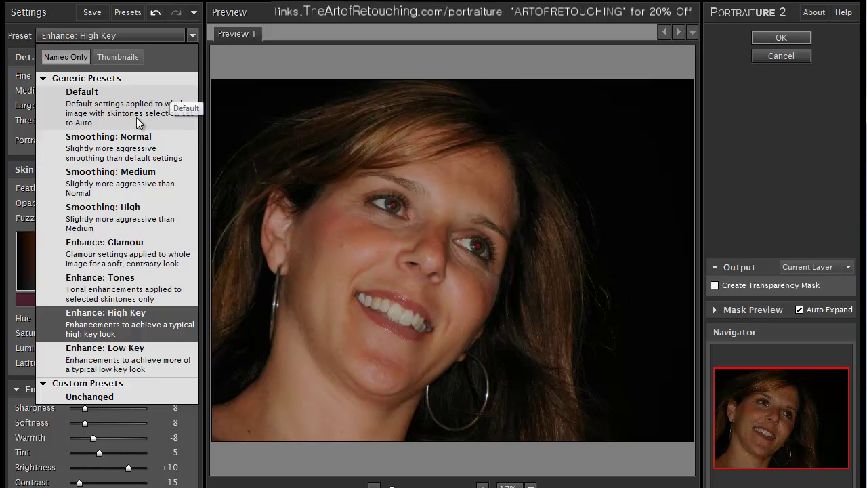
pyautogui.click(133, 147)
pyautogui.scroll(2, 186, 72)
pyautogui.scroll(4, 185, 89)
pyautogui.scroll(3, 184, 105)
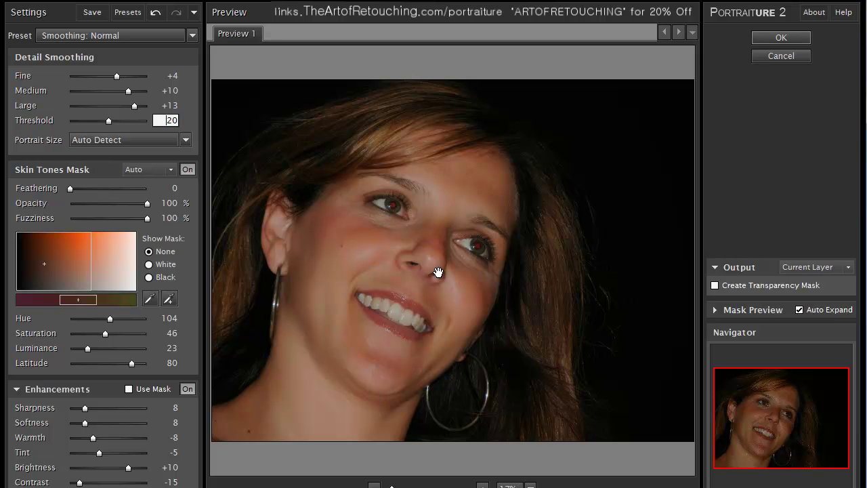
pyautogui.click(172, 119)
pyautogui.write('11')
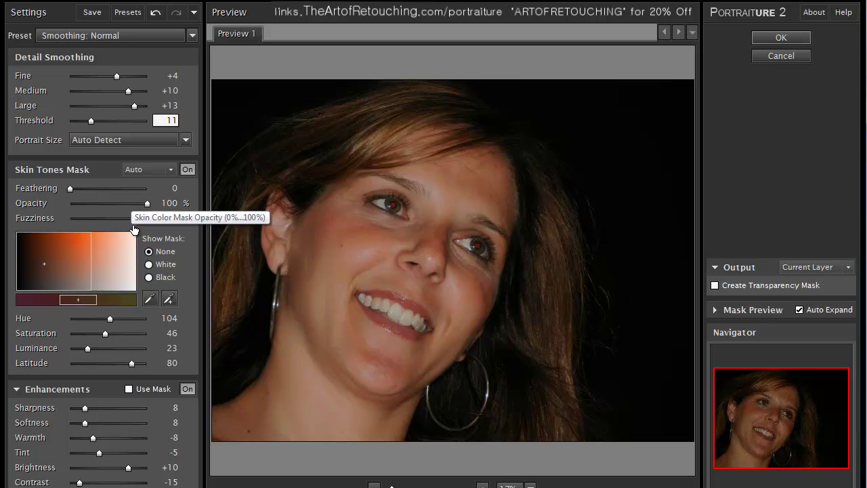
pyautogui.click(780, 38)
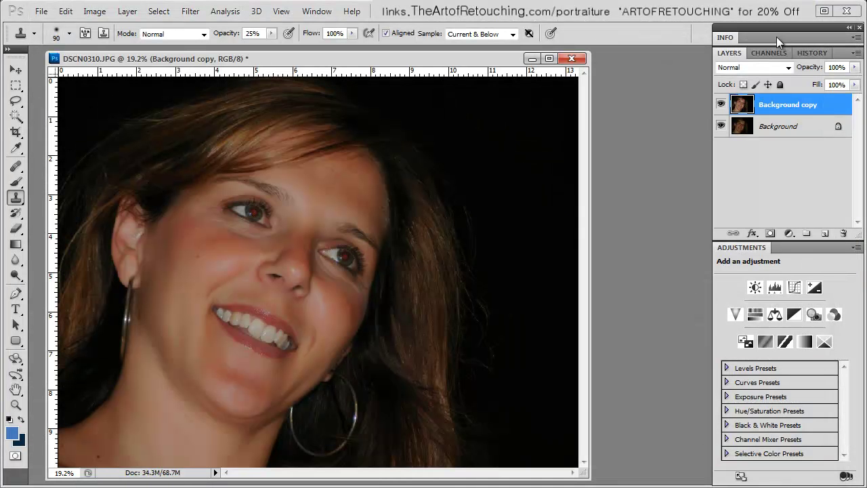
# Compare the filtered layer with the original by hiding and reshowing Background copy, on the whole portrait and close up around the eye
pyautogui.click(721, 105)
pyautogui.click(721, 105)
pyautogui.moveTo(158, 186); pyautogui.dragTo(457, 312)
pyautogui.hotkey('ctrl', '+')
pyautogui.hotkey('ctrl', '+')
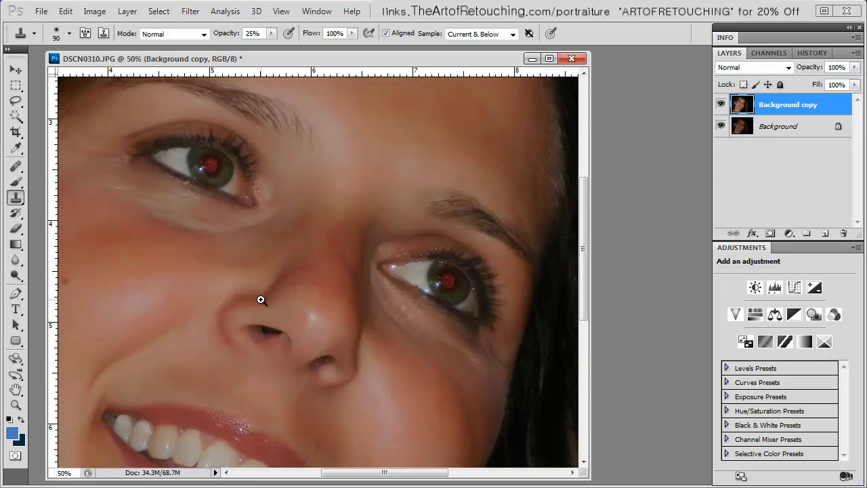
pyautogui.hotkey('ctrl', '+')
pyautogui.hotkey('ctrl', '+')
pyautogui.moveTo(219, 224); pyautogui.dragTo(416, 319)
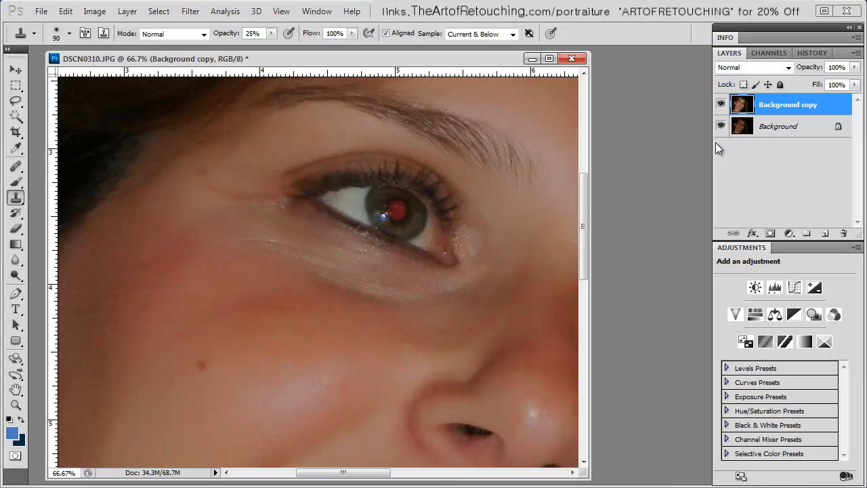
pyautogui.click(721, 105)
pyautogui.click(721, 105)
pyautogui.click(721, 105)
pyautogui.click(721, 105)
# Examine the mouth, nose, eyes and forehead close up, with Background copy hidden and shown again
pyautogui.moveTo(469, 286); pyautogui.dragTo(429, 232)
pyautogui.click(722, 106)
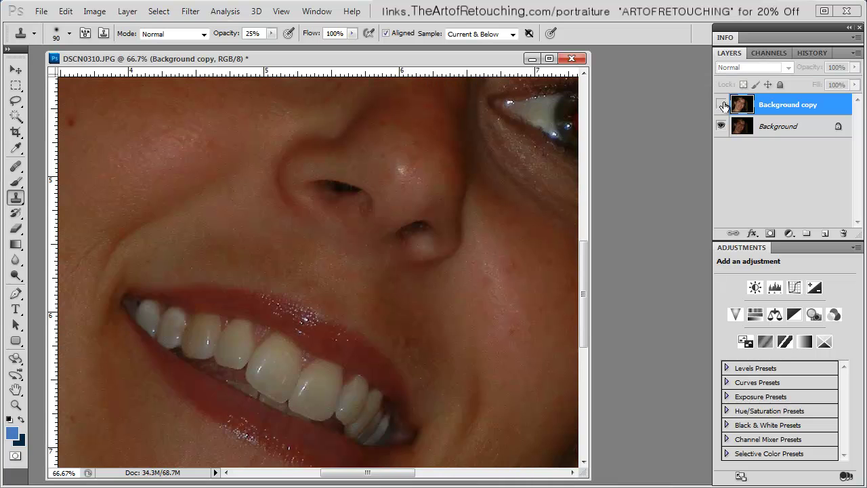
pyautogui.moveTo(474, 210); pyautogui.dragTo(316, 300)
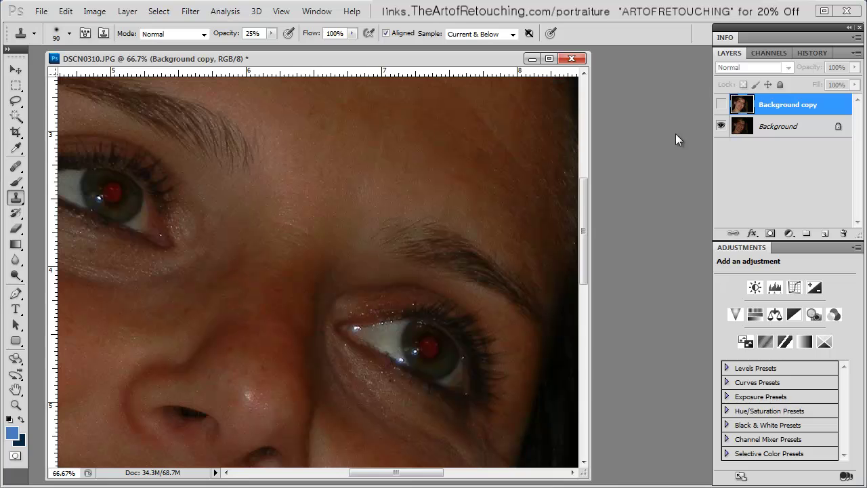
pyautogui.click(722, 104)
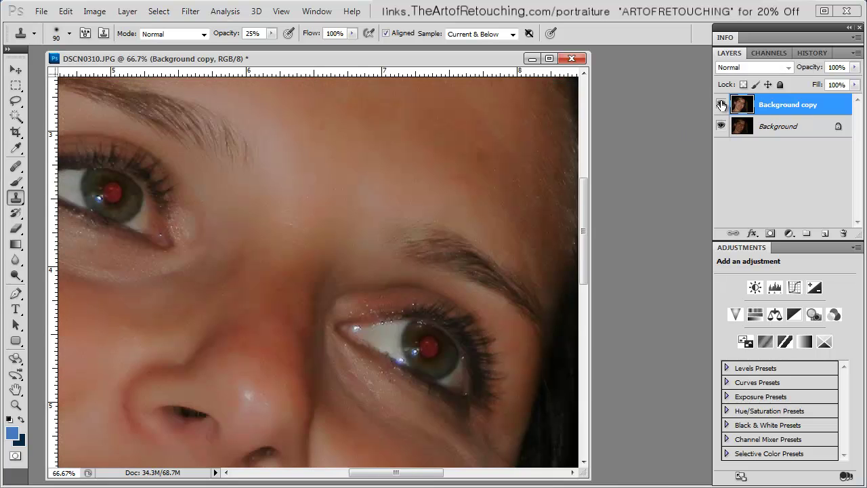
pyautogui.moveTo(326, 231); pyautogui.dragTo(330, 326)
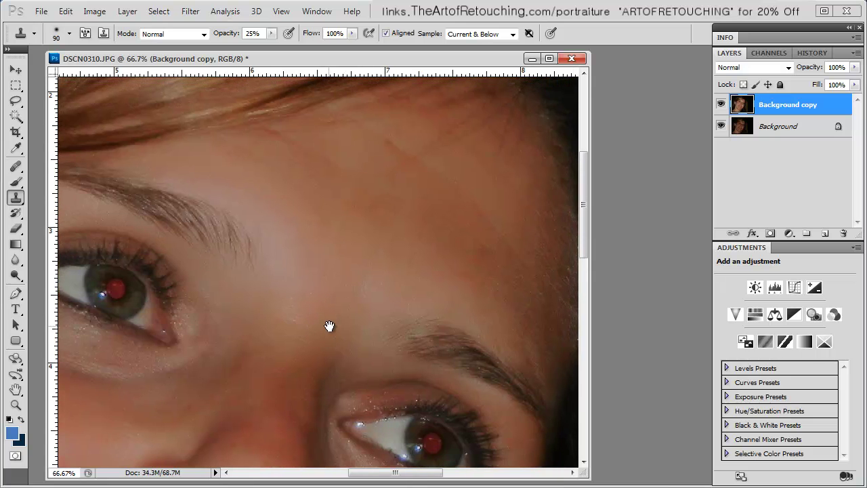
pyautogui.moveTo(260, 323); pyautogui.dragTo(416, 248)
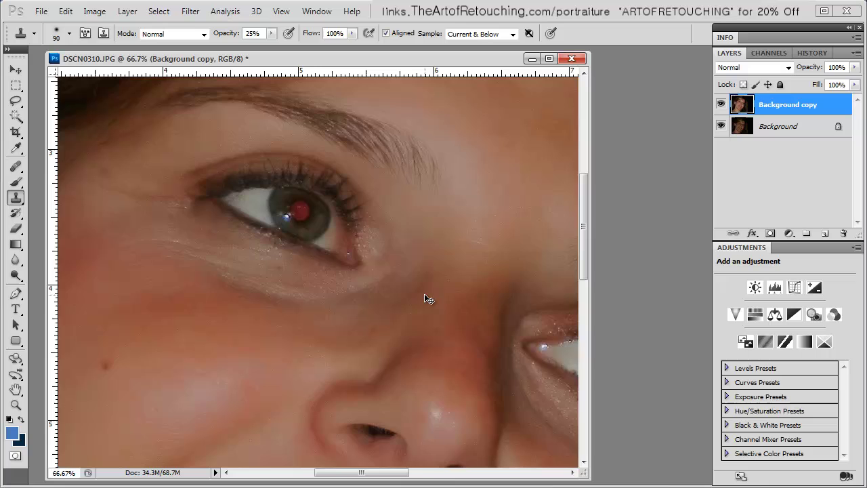
# Soften the lines under the eye nearer the visible ear with the Clone Stamp at brush size 150, sampling the cheek below
pyautogui.hotkey('ctrl', '-')
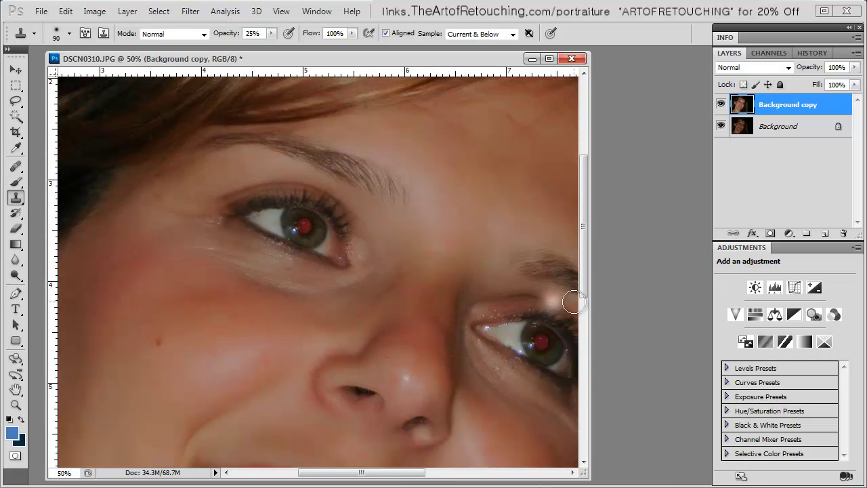
pyautogui.moveTo(590, 301); pyautogui.dragTo(691, 296)
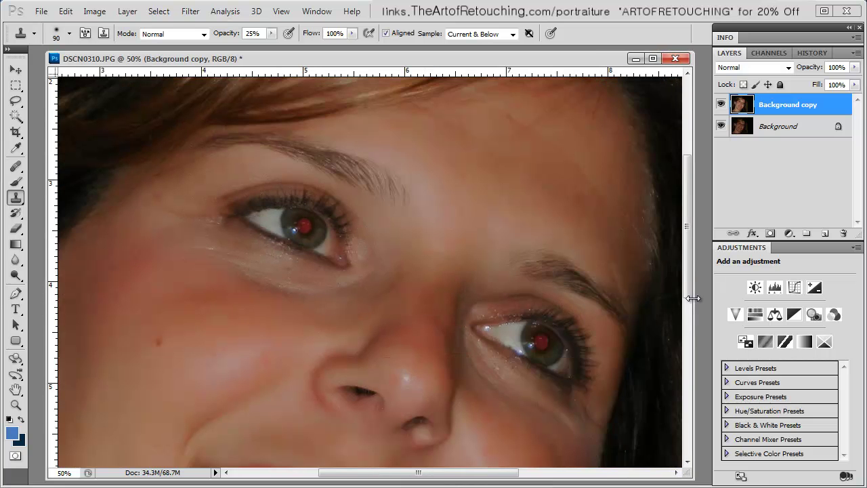
pyautogui.hotkey('ctrl', '-')
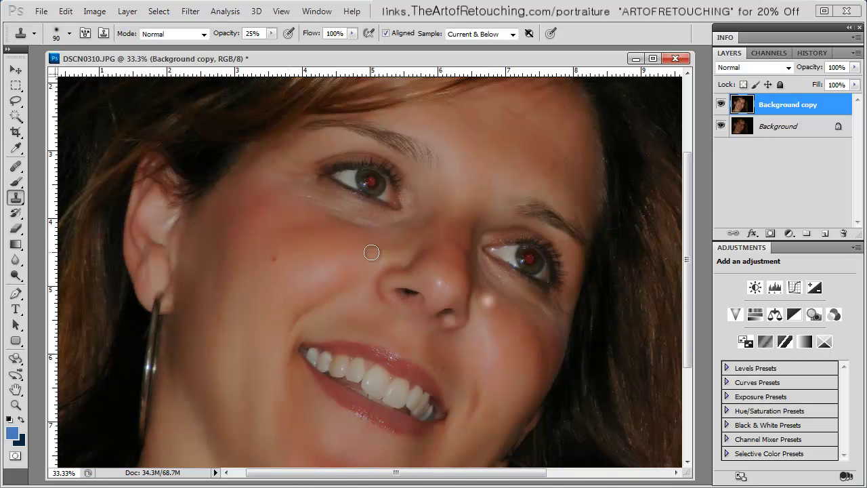
pyautogui.click(184, 250)
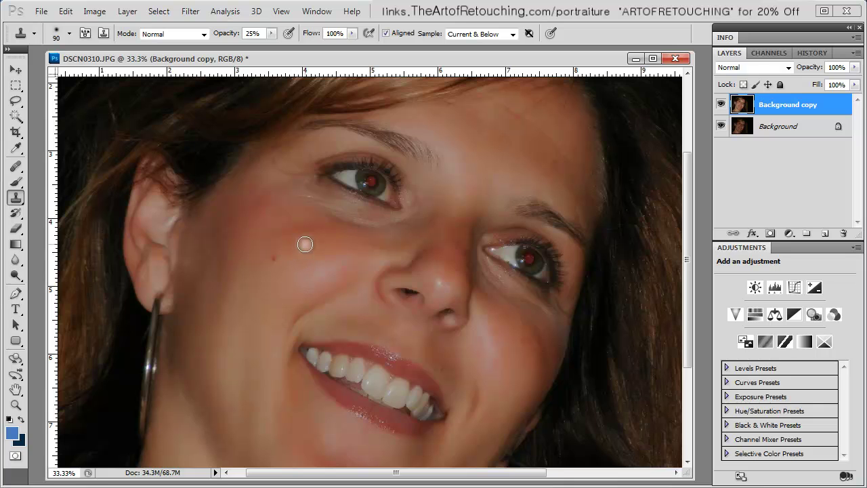
pyautogui.press(']')
pyautogui.press(']')
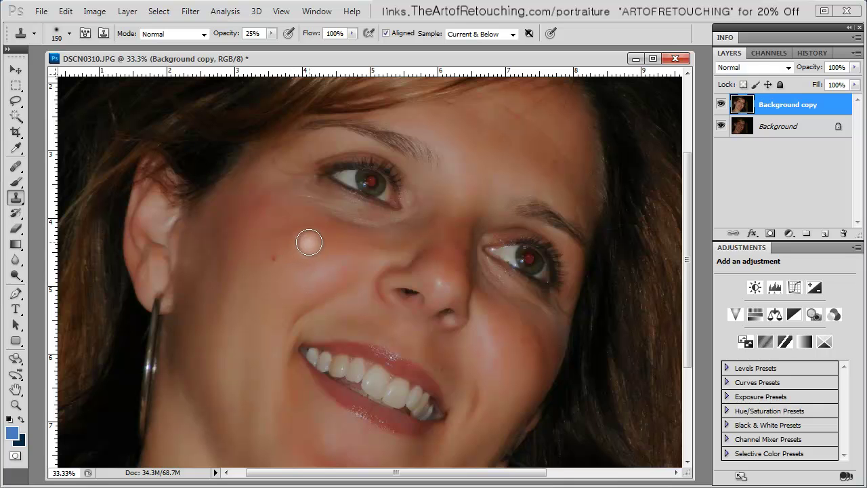
pyautogui.keyDown('alt'); pyautogui.click(311, 240); pyautogui.keyUp('alt')
pyautogui.moveTo(370, 225)
pyautogui.mouseDown()
pyautogui.moveTo(319, 201)
pyautogui.moveTo(374, 221)
pyautogui.moveTo(335, 209)
pyautogui.moveTo(344, 220)
pyautogui.mouseUp()
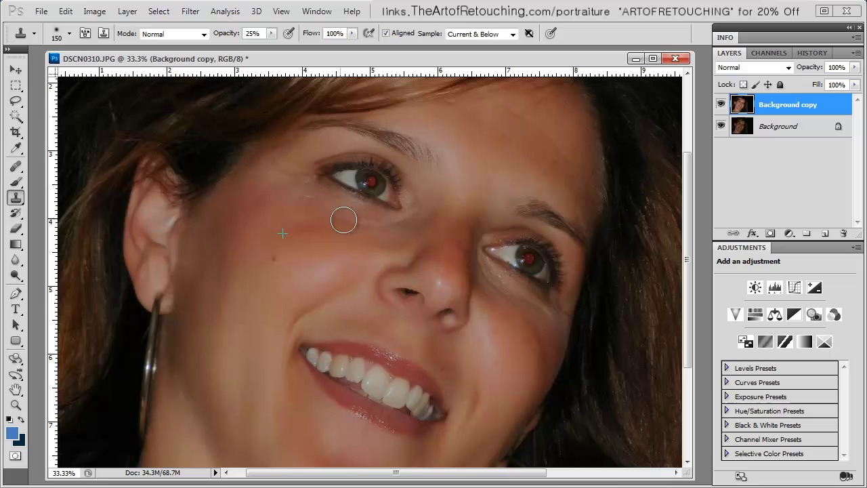
# Clone clean cheek skin beneath the other eye, then reduce the Clone Stamp brush to size 100
pyautogui.keyDown('alt'); pyautogui.click(519, 357); pyautogui.keyUp('alt')
pyautogui.moveTo(544, 333)
pyautogui.mouseDown()
pyautogui.moveTo(538, 371)
pyautogui.moveTo(538, 338)
pyautogui.moveTo(529, 336)
pyautogui.moveTo(532, 365)
pyautogui.moveTo(533, 347)
pyautogui.moveTo(524, 344)
pyautogui.moveTo(521, 443)
pyautogui.moveTo(557, 402)
pyautogui.moveTo(503, 339)
pyautogui.mouseUp()
pyautogui.press('[')
pyautogui.press('[')
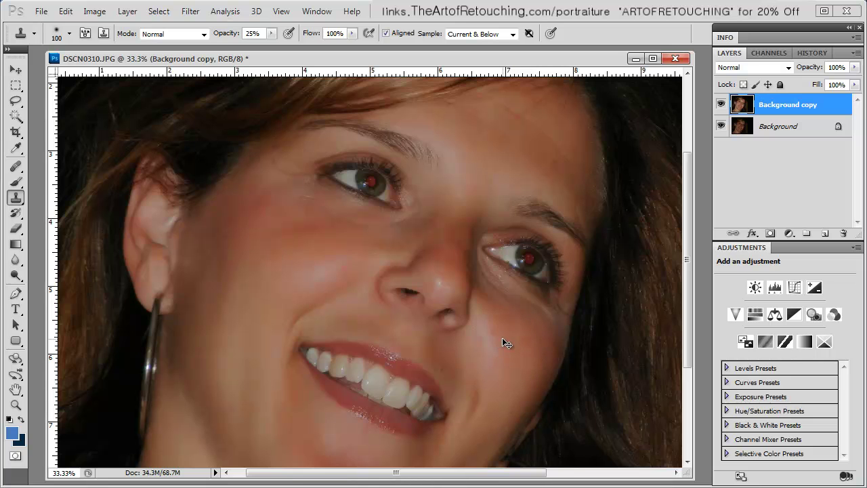
pyautogui.hotkey('ctrl', '0')
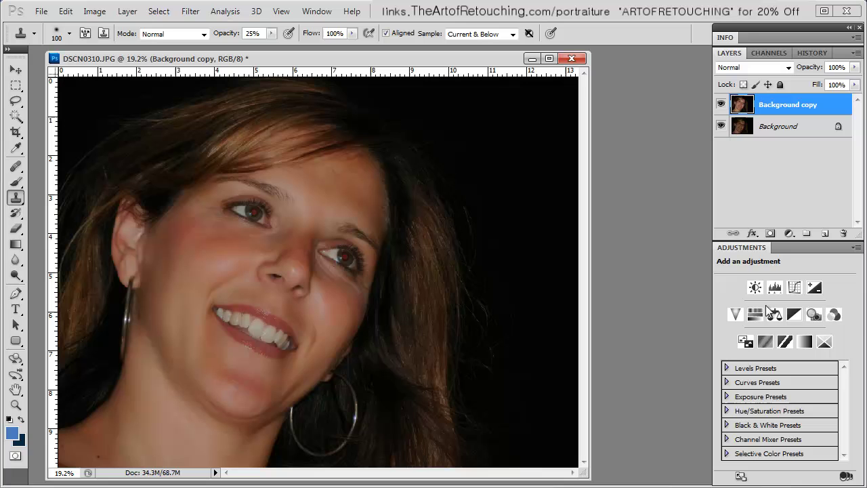
# Add a Levels adjustment layer above Background copy with the white input at 216 and the midtones at 1.00
pyautogui.click(774, 287)
pyautogui.moveTo(851, 366); pyautogui.dragTo(834, 366)
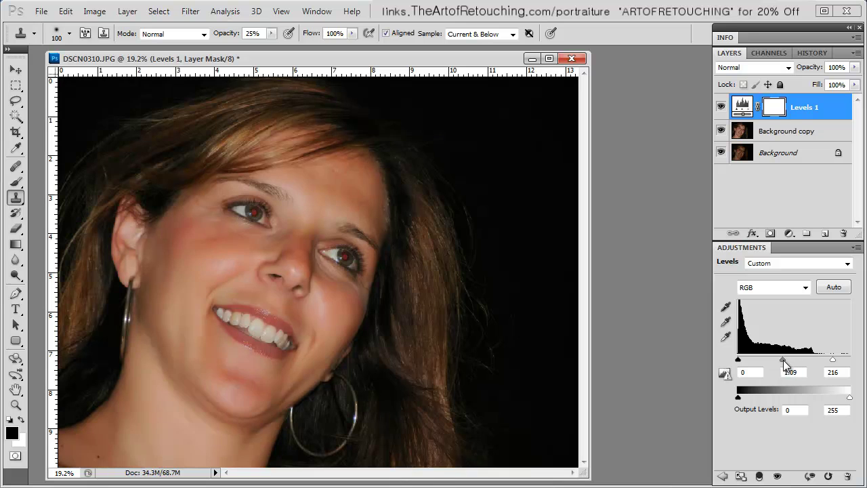
pyautogui.moveTo(783, 360); pyautogui.dragTo(779, 360)
pyautogui.moveTo(783, 359); pyautogui.dragTo(784, 359)
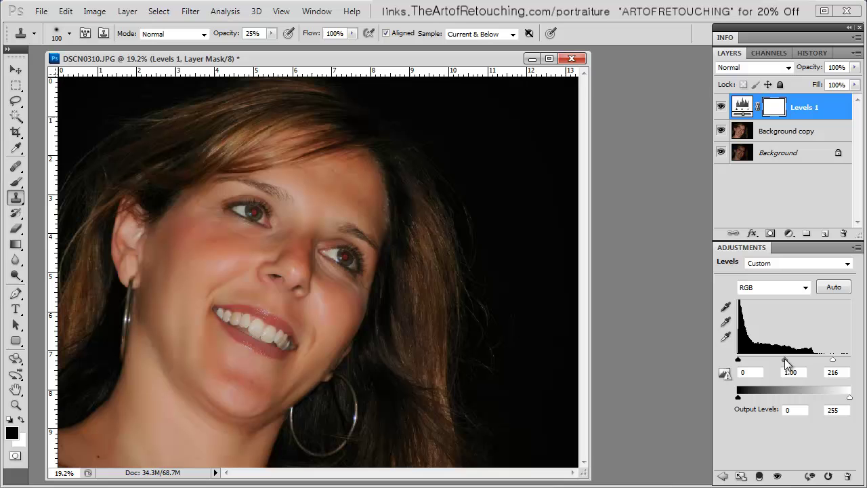
# Compare the retouched portrait with the original by toggling the visibility of Background copy and the Levels 1 layer
pyautogui.click(723, 129)
pyautogui.click(721, 130)
pyautogui.click(721, 107)
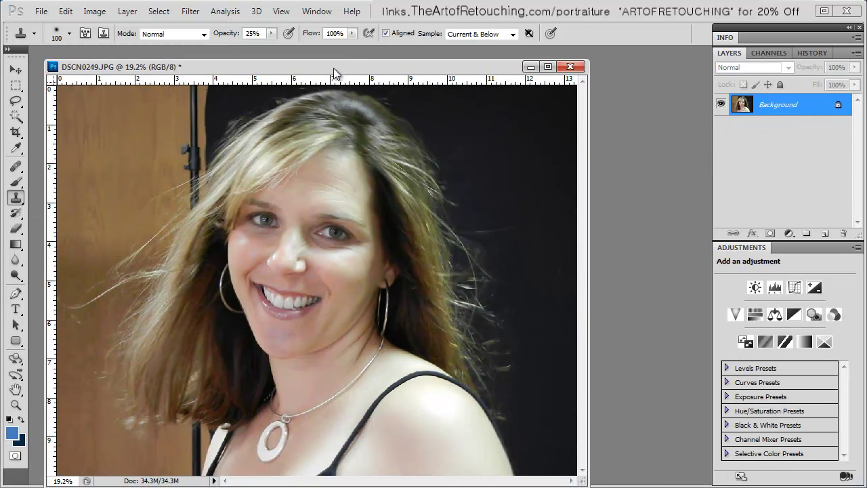
# Examine the hair, eyes, smile and forehead lines in DSCN0249.JPG close up and in the whole portrait
pyautogui.moveTo(333, 72); pyautogui.dragTo(333, 65)
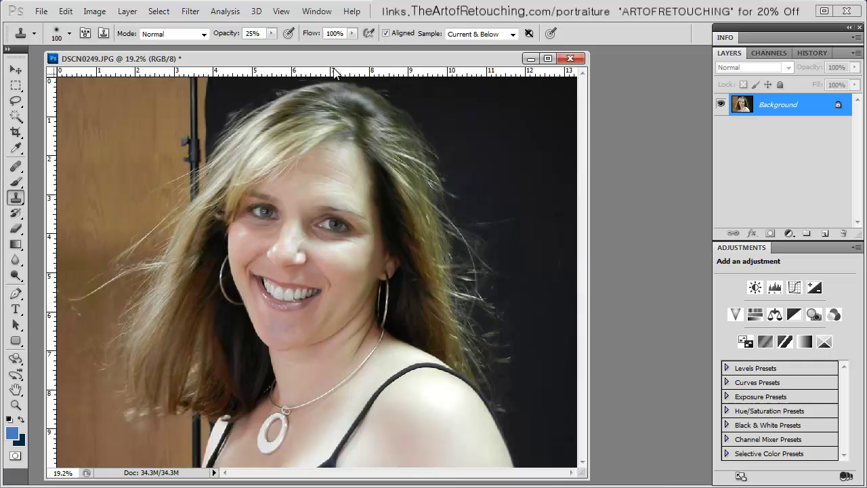
pyautogui.moveTo(193, 153); pyautogui.dragTo(530, 291)
pyautogui.moveTo(376, 383); pyautogui.dragTo(180, 254)
pyautogui.moveTo(275, 295); pyautogui.dragTo(447, 314)
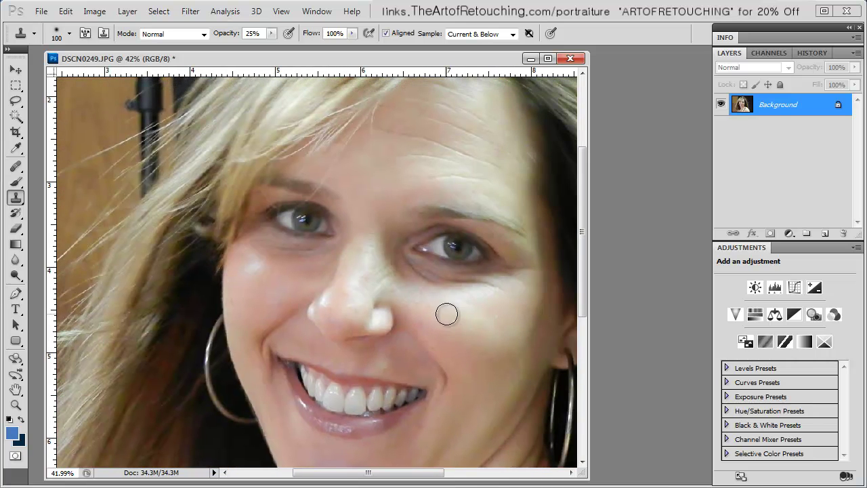
pyautogui.hotkey('ctrl', '0')
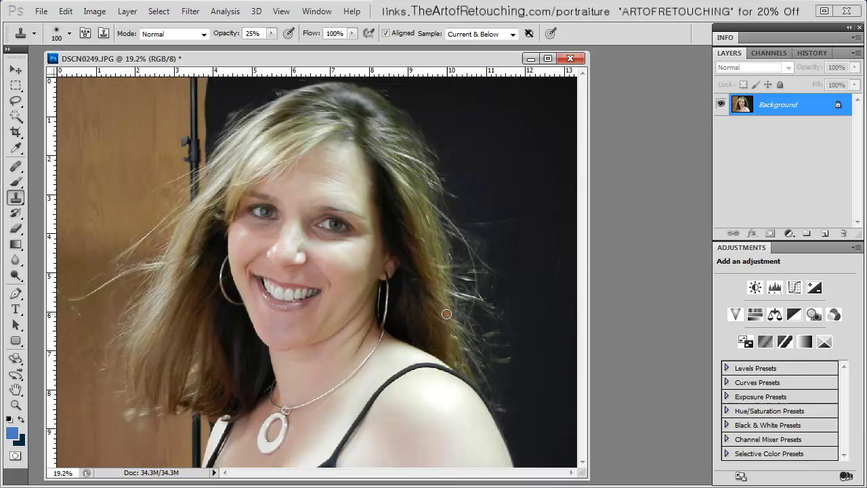
pyautogui.hotkey('ctrl', 'space')
pyautogui.moveTo(126, 136); pyautogui.dragTo(352, 237)
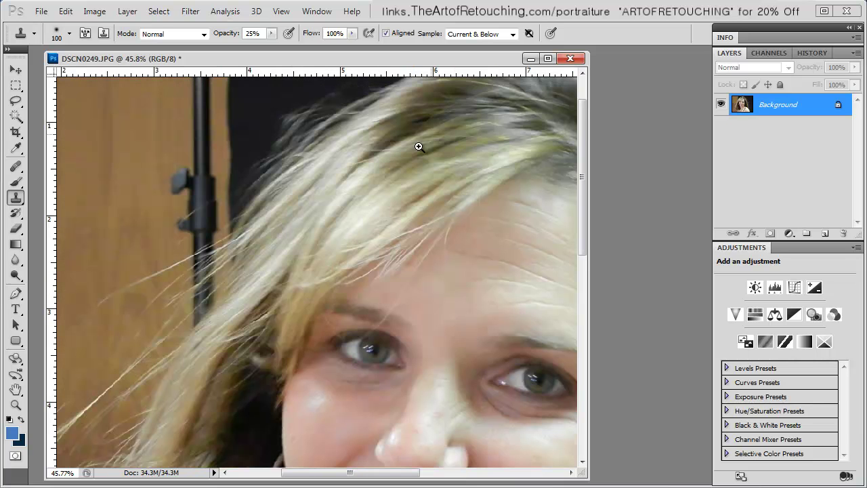
pyautogui.hotkey('ctrl', '0')
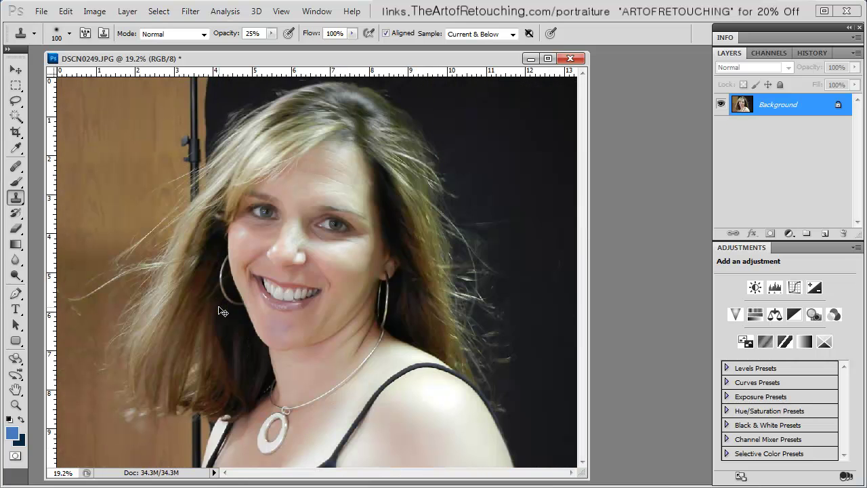
pyautogui.hotkey('ctrl', 'space')
pyautogui.moveTo(233, 170); pyautogui.dragTo(287, 227)
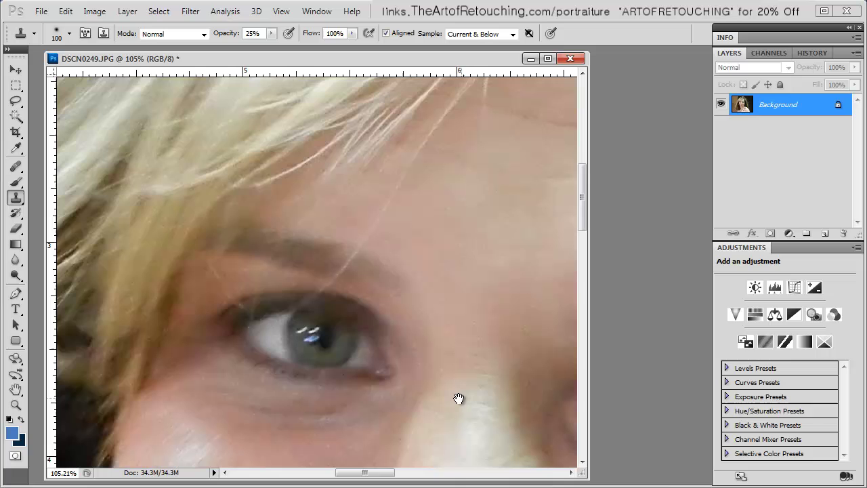
pyautogui.moveTo(476, 399); pyautogui.dragTo(486, 217)
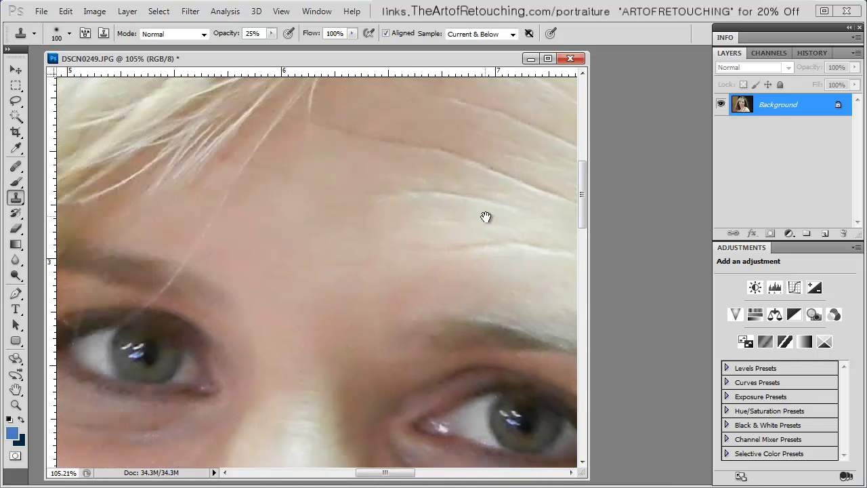
pyautogui.hotkey('ctrl', '0')
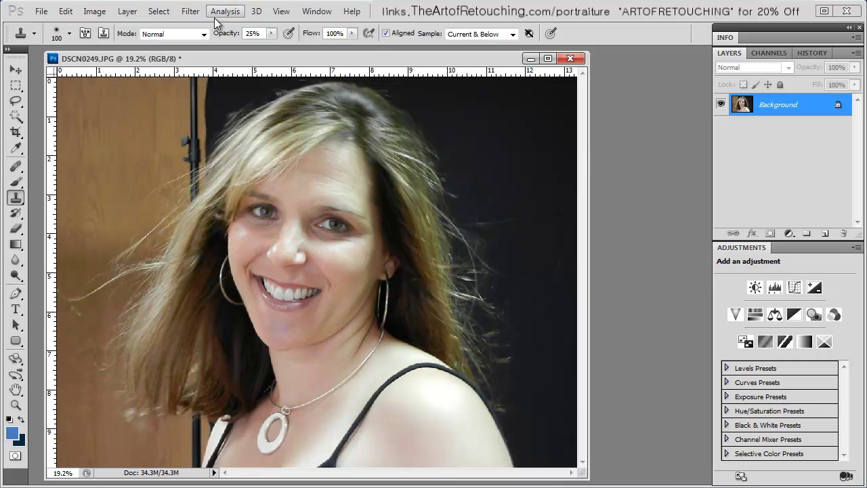
# Open the Portraiture filter on DSCN0249.JPG and load the custom preset Unchanged
pyautogui.click(190, 12)
pyautogui.moveTo(236, 311)
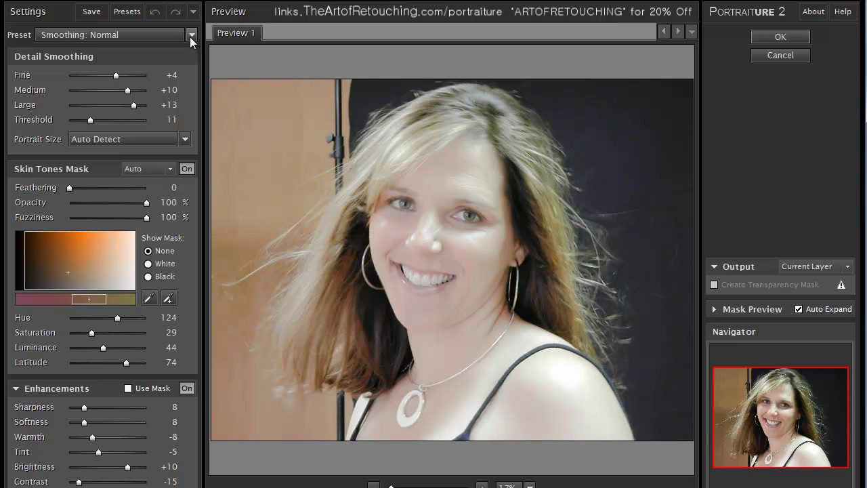
pyautogui.click(190, 37)
pyautogui.click(97, 397)
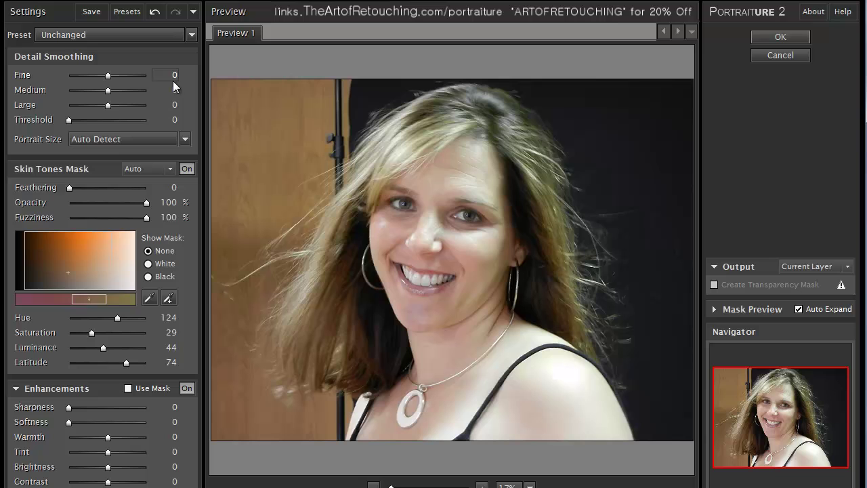
# Load the Enhance: Tones preset, then set its Warmth to +7 and Brightness to -5
pyautogui.click(194, 36)
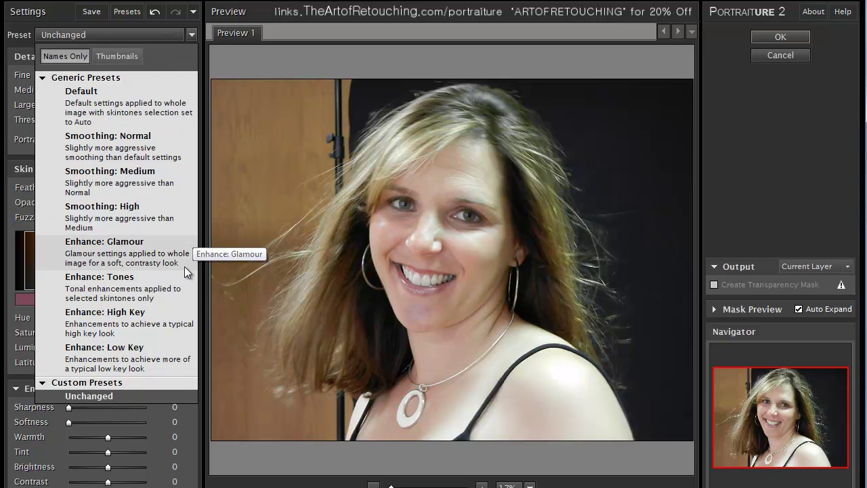
pyautogui.click(114, 287)
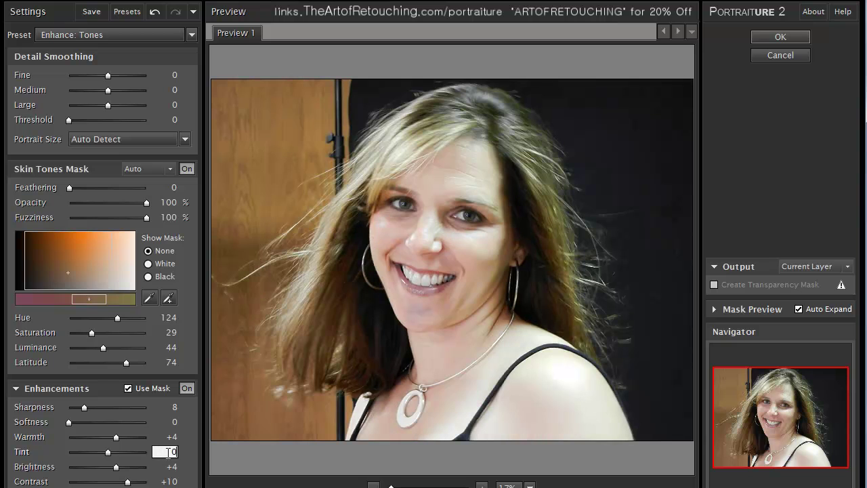
pyautogui.write('7')
pyautogui.press('Return')
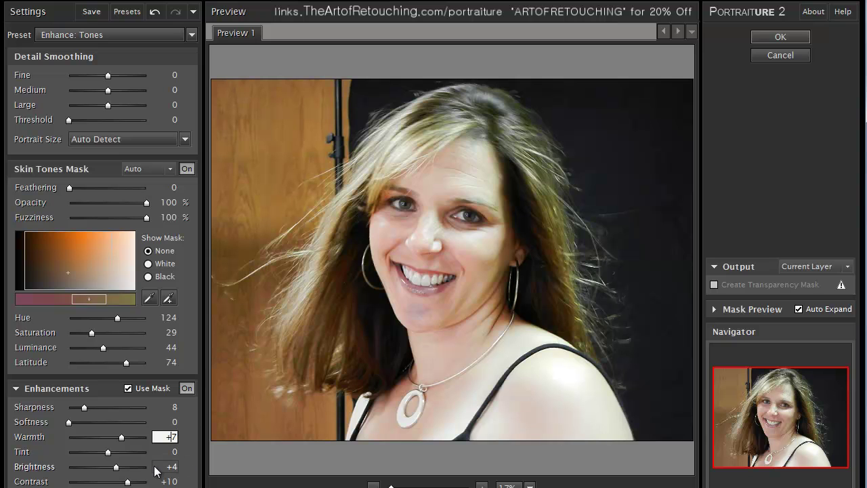
pyautogui.scroll(-9, 162, 468)
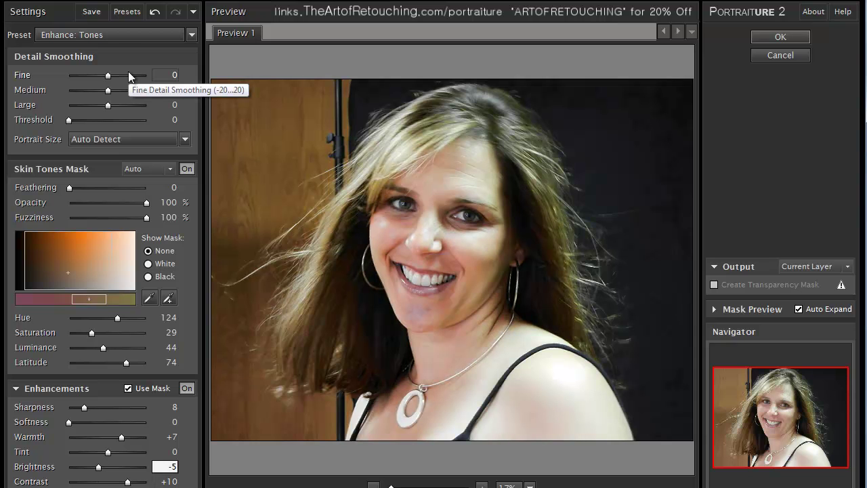
# Add the Smoothing: Medium preset, set its Threshold to 10 while checking the face in the preview, and apply the filter
pyautogui.click(192, 38)
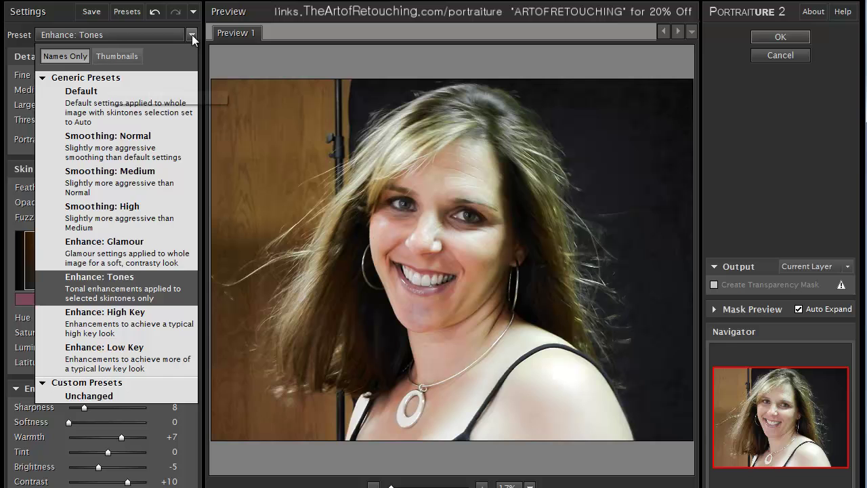
pyautogui.click(141, 172)
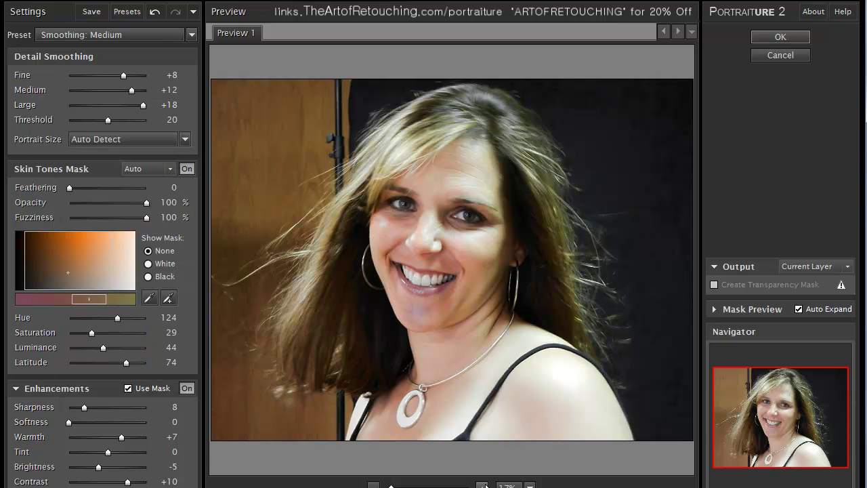
pyautogui.click(482, 487)
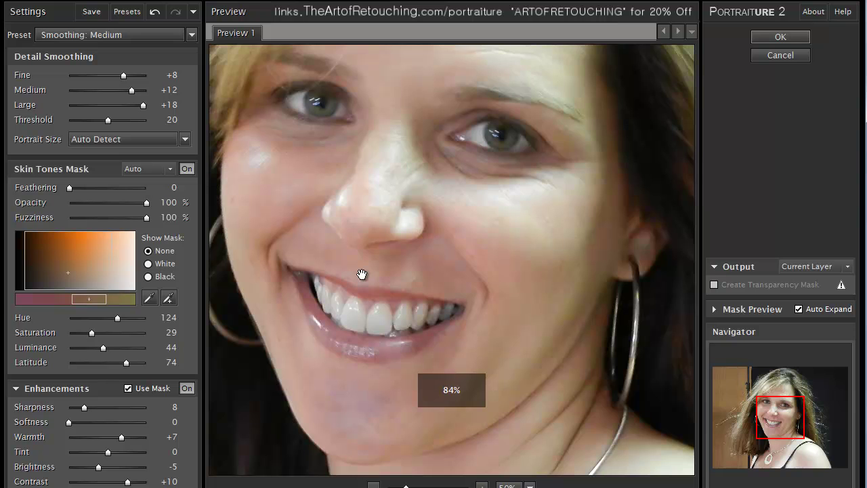
pyautogui.moveTo(610, 108); pyautogui.dragTo(602, 199)
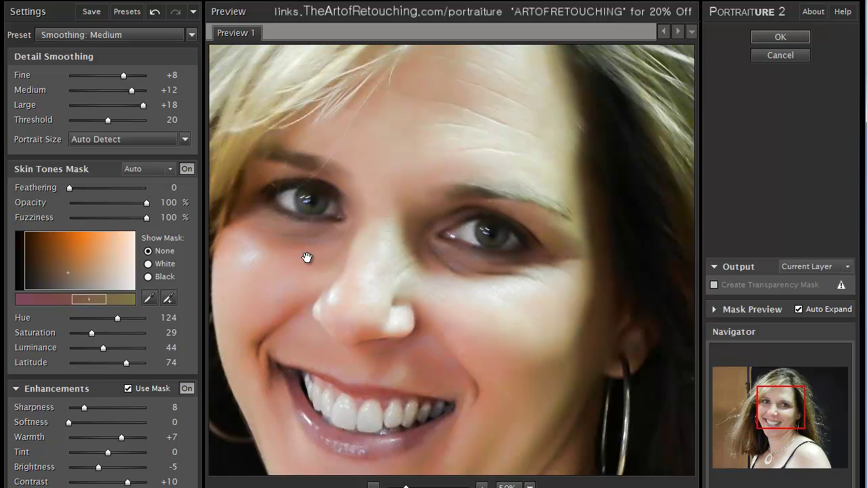
pyautogui.click(177, 119)
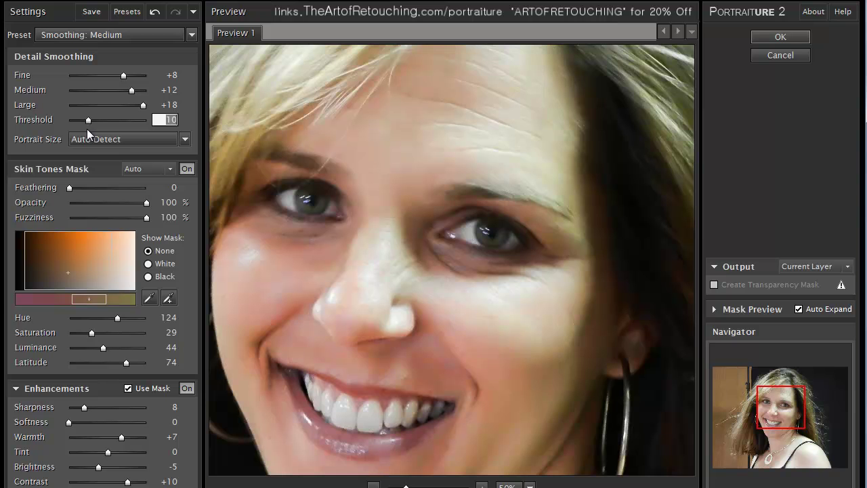
pyautogui.click(790, 39)
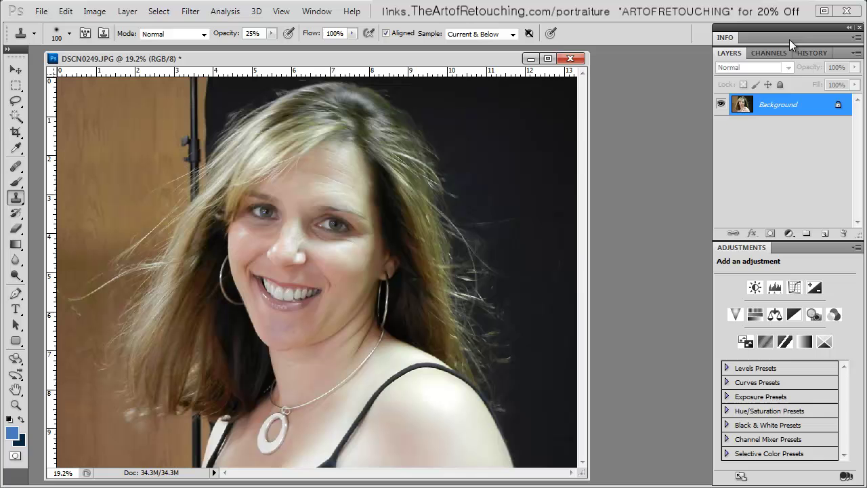
# Duplicate the Background layer and reapply the Portraiture filter with the last settings to the copy
pyautogui.moveTo(780, 110); pyautogui.dragTo(825, 233)
pyautogui.click(191, 12)
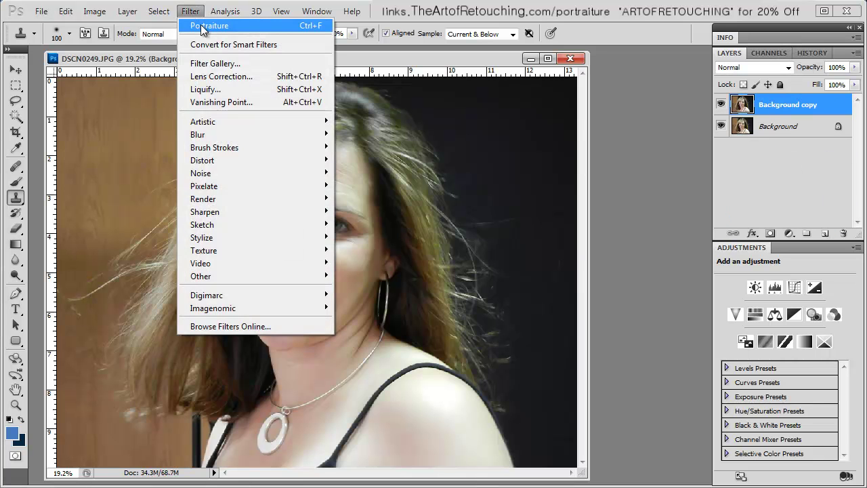
pyautogui.click(204, 27)
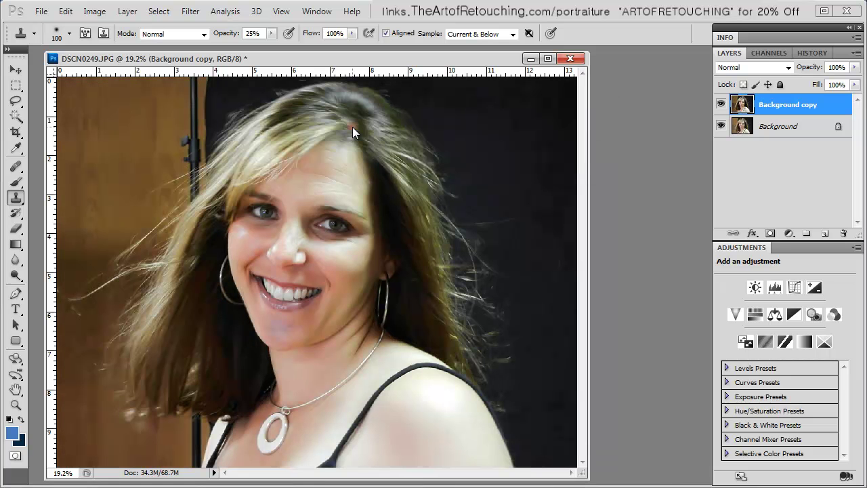
# Compare the portrait with and without the Background copy layer, both close up on the face and in full view
pyautogui.moveTo(182, 160); pyautogui.dragTo(488, 324)
pyautogui.click(300, 305)
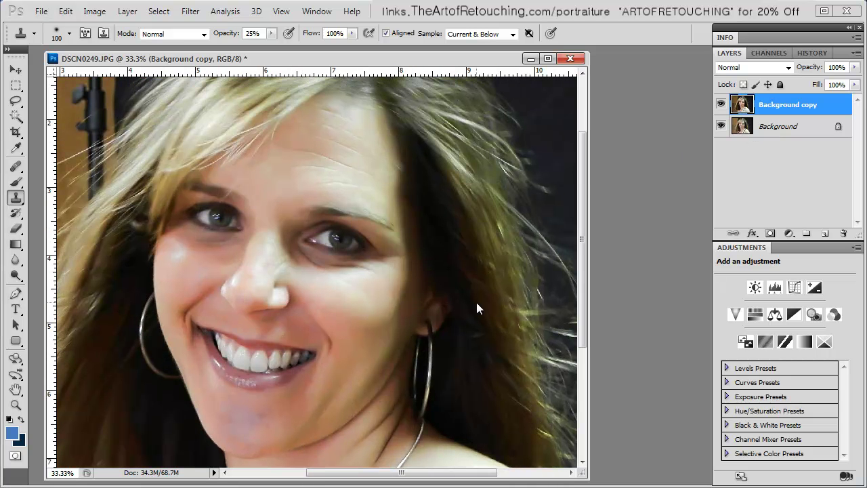
pyautogui.click(720, 105)
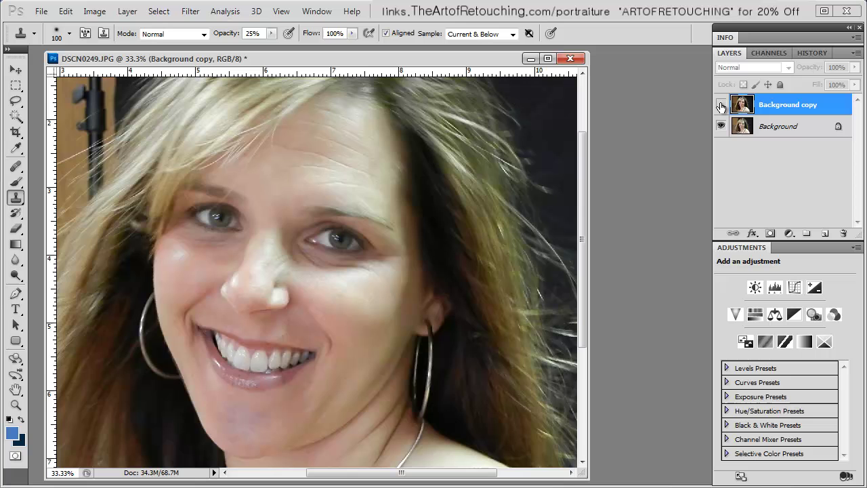
pyautogui.click(721, 105)
pyautogui.click(721, 105)
pyautogui.click(721, 105)
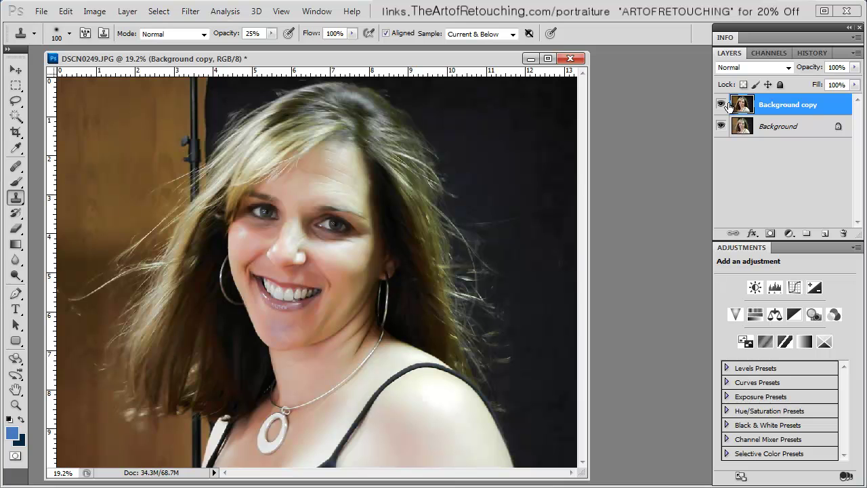
pyautogui.click(721, 105)
pyautogui.click(721, 105)
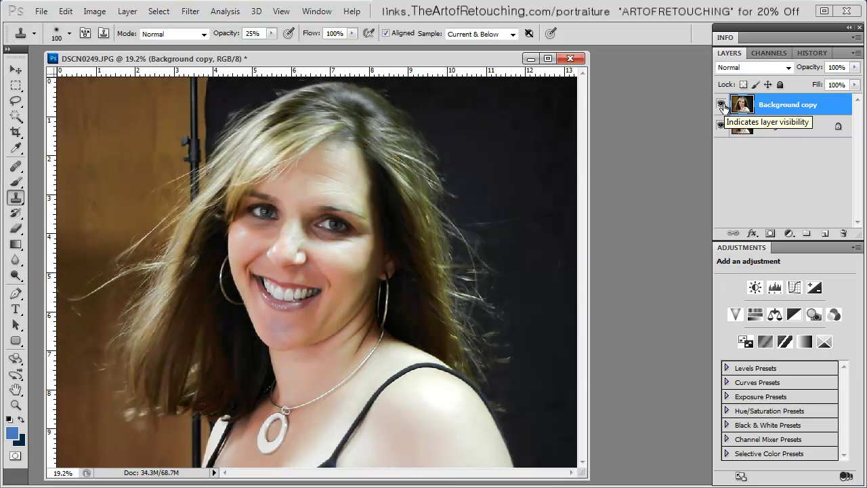
pyautogui.click(721, 105)
pyautogui.click(722, 107)
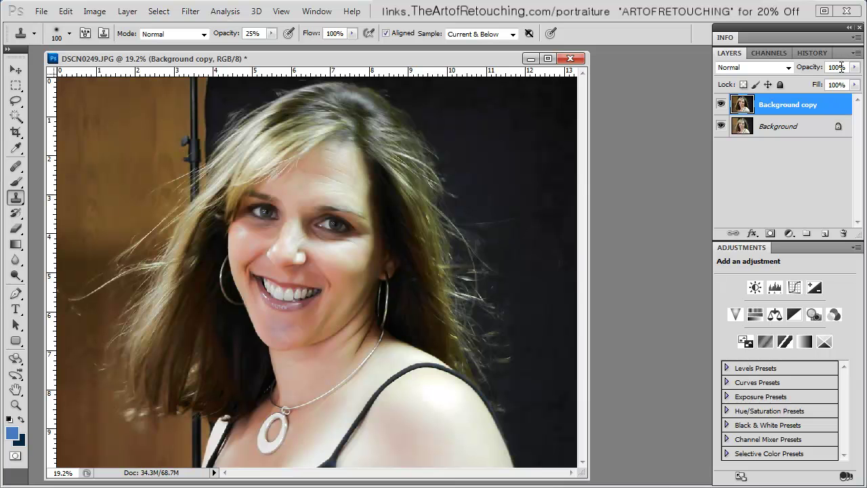
# Set the Background copy layer's opacity to 90% and inspect the ear and earring up close
pyautogui.click(844, 68)
pyautogui.write('90')
pyautogui.moveTo(211, 128); pyautogui.dragTo(477, 349)
pyautogui.keyDown('ctrl'); pyautogui.click(376, 339); pyautogui.keyUp('ctrl')
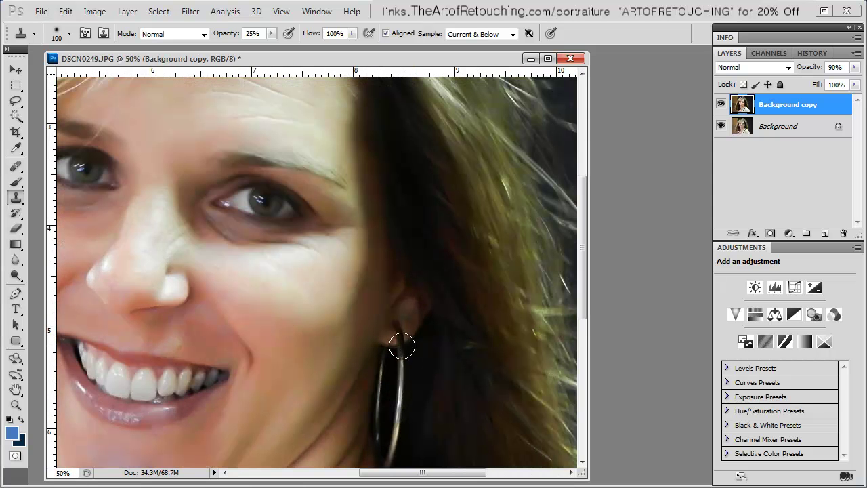
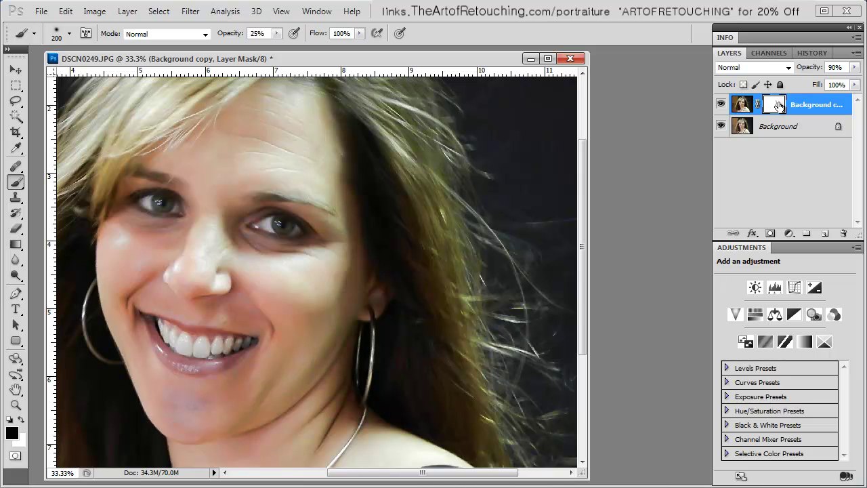
# Paint black over both irises on the Background copy's layer mask with a 45 px brush at 100% opacity, comparing with the layer hidden
pyautogui.moveTo(168, 265); pyautogui.dragTo(181, 264)
pyautogui.hotkey('ctrl', 'space')
pyautogui.moveTo(181, 135); pyautogui.dragTo(448, 279)
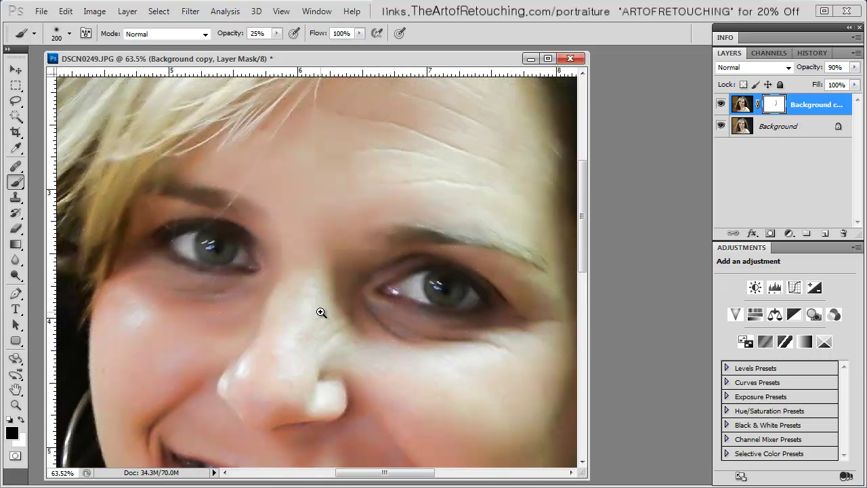
pyautogui.click(324, 312)
pyautogui.press('[')
pyautogui.press('[')
pyautogui.press('[')
pyautogui.press('[')
pyautogui.press('[')
pyautogui.press('[')
pyautogui.press('[')
pyautogui.press('[')
pyautogui.press('[')
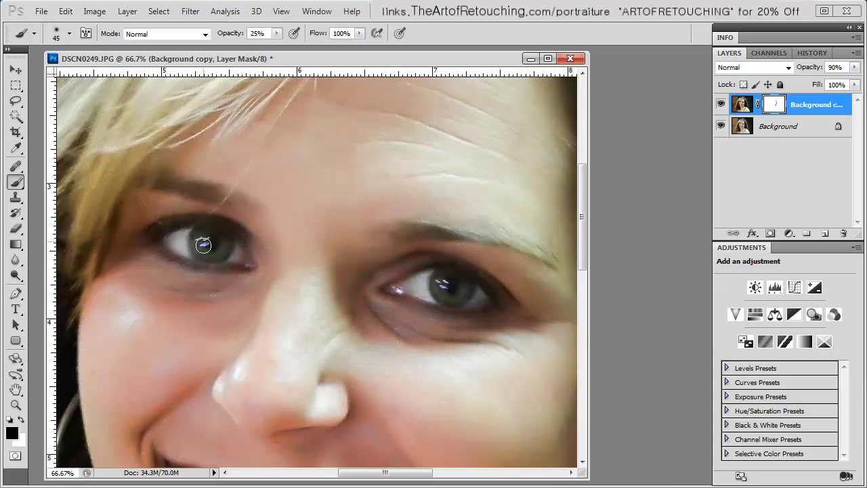
pyautogui.click(259, 33)
pyautogui.write('100')
pyautogui.press('Return')
pyautogui.moveTo(198, 242); pyautogui.dragTo(222, 251)
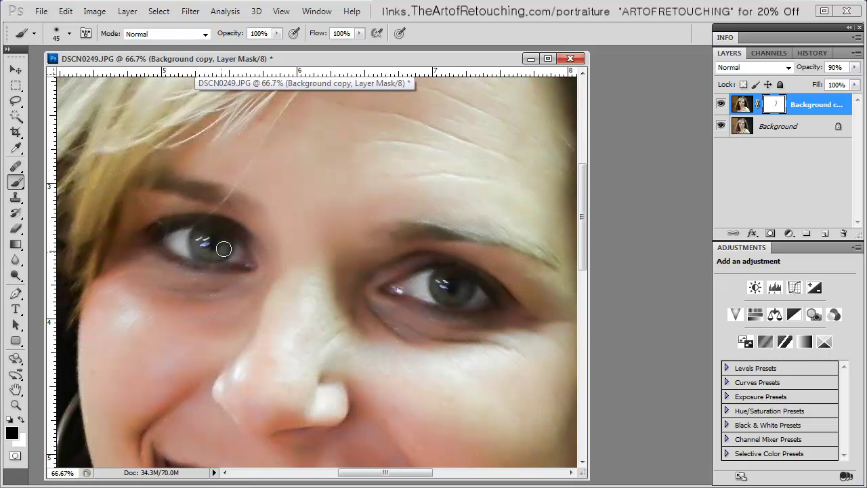
pyautogui.moveTo(464, 299)
pyautogui.mouseDown()
pyautogui.moveTo(442, 282)
pyautogui.moveTo(439, 291)
pyautogui.moveTo(467, 290)
pyautogui.mouseUp()
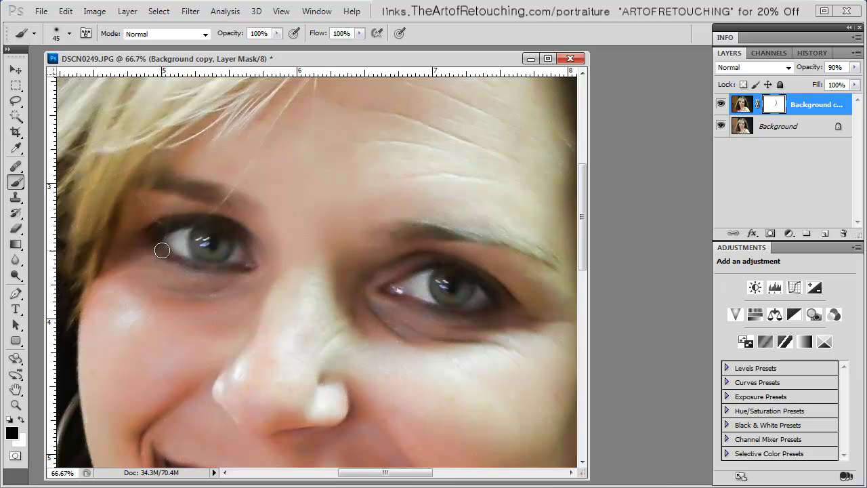
pyautogui.click(721, 105)
pyautogui.click(720, 105)
pyautogui.click(720, 106)
pyautogui.click(720, 106)
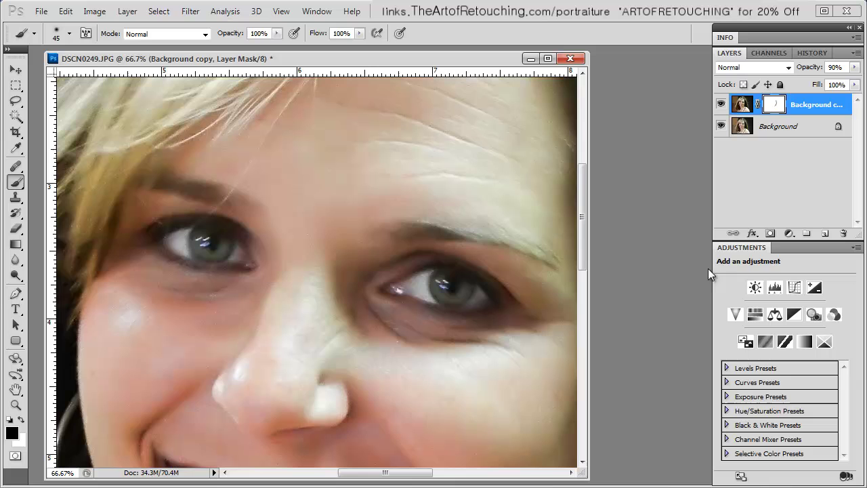
# Paint over the dark upper areas of both eyes on the layer mask with a 70 px brush at 25% opacity
pyautogui.click(259, 33)
pyautogui.write('25')
pyautogui.press('Return')
pyautogui.press(']')
pyautogui.press(']')
pyautogui.press(']')
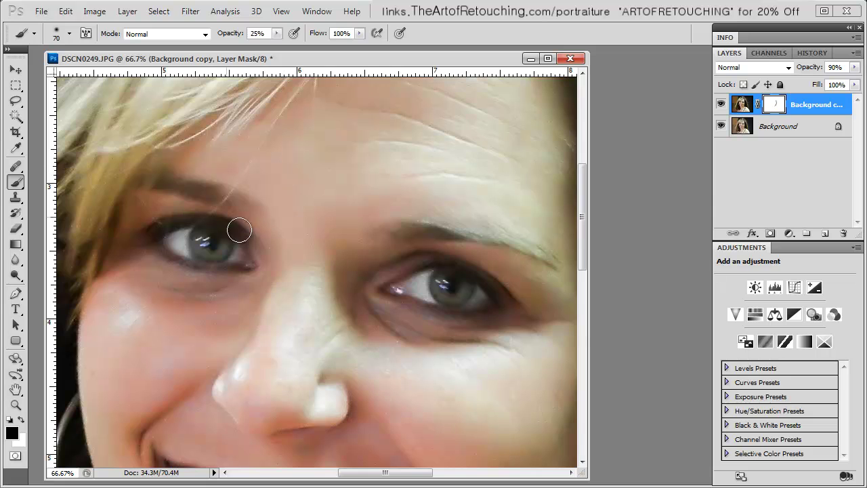
pyautogui.moveTo(232, 231); pyautogui.dragTo(174, 228)
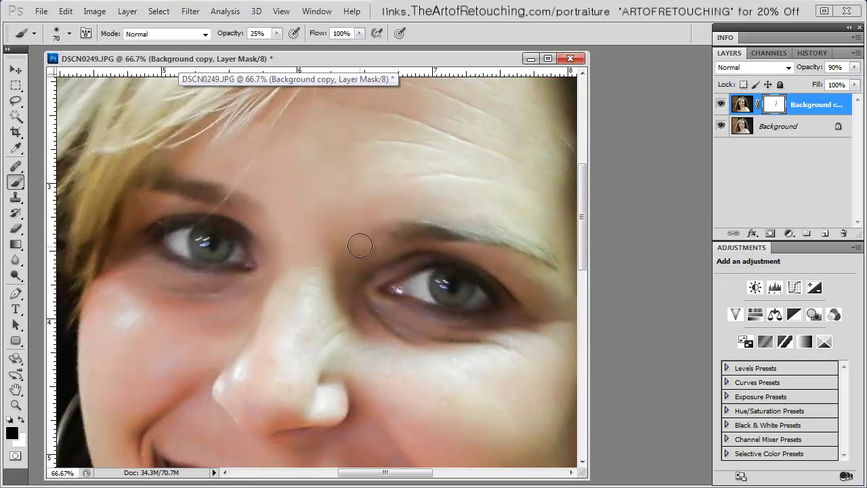
pyautogui.moveTo(467, 270)
pyautogui.mouseDown()
pyautogui.moveTo(506, 306)
pyautogui.moveTo(439, 265)
pyautogui.moveTo(495, 309)
pyautogui.moveTo(489, 271)
pyautogui.mouseUp()
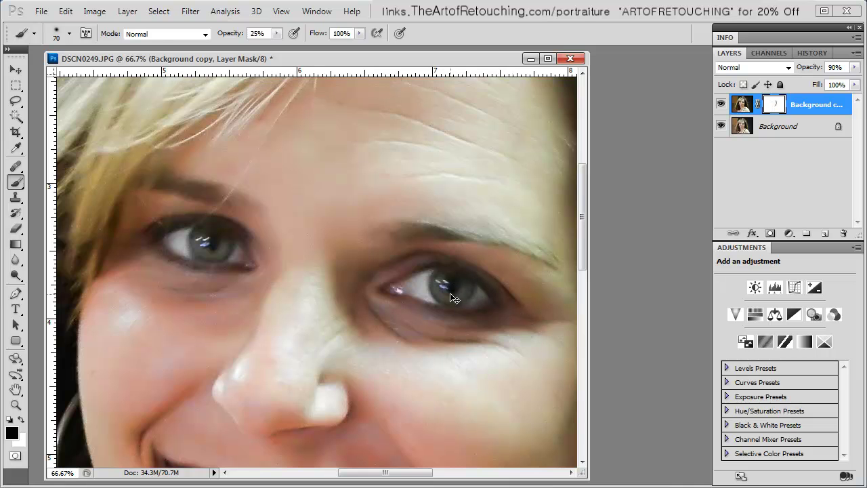
# Add a new layer above the Background copy and soften the lines under both eyes with the Clone Stamp at 25% opacity
pyautogui.hotkey('ctrl', '-')
pyautogui.hotkey('ctrl', '-')
pyautogui.press('s')
pyautogui.hotkey('ctrl', '+')
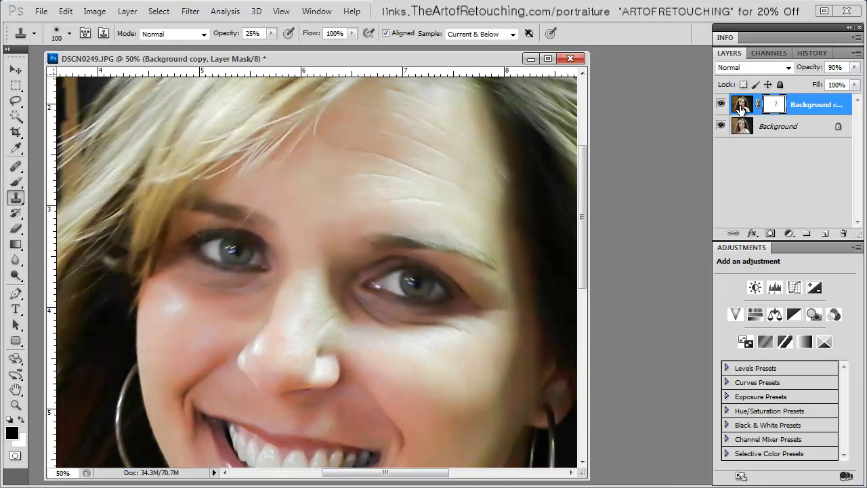
pyautogui.click(741, 106)
pyautogui.click(825, 233)
pyautogui.click(455, 332)
pyautogui.moveTo(457, 331)
pyautogui.mouseDown()
pyautogui.moveTo(413, 333)
pyautogui.moveTo(499, 313)
pyautogui.moveTo(438, 387)
pyautogui.moveTo(465, 331)
pyautogui.moveTo(423, 330)
pyautogui.moveTo(360, 306)
pyautogui.moveTo(393, 329)
pyautogui.moveTo(451, 330)
pyautogui.moveTo(453, 377)
pyautogui.moveTo(465, 330)
pyautogui.moveTo(396, 341)
pyautogui.moveTo(333, 312)
pyautogui.moveTo(472, 369)
pyautogui.mouseUp()
pyautogui.hotkey('ctrl', 'z')
pyautogui.keyDown('alt'); pyautogui.click(190, 323); pyautogui.keyUp('alt')
pyautogui.moveTo(203, 294)
pyautogui.mouseDown()
pyautogui.moveTo(242, 292)
pyautogui.moveTo(211, 290)
pyautogui.mouseUp()
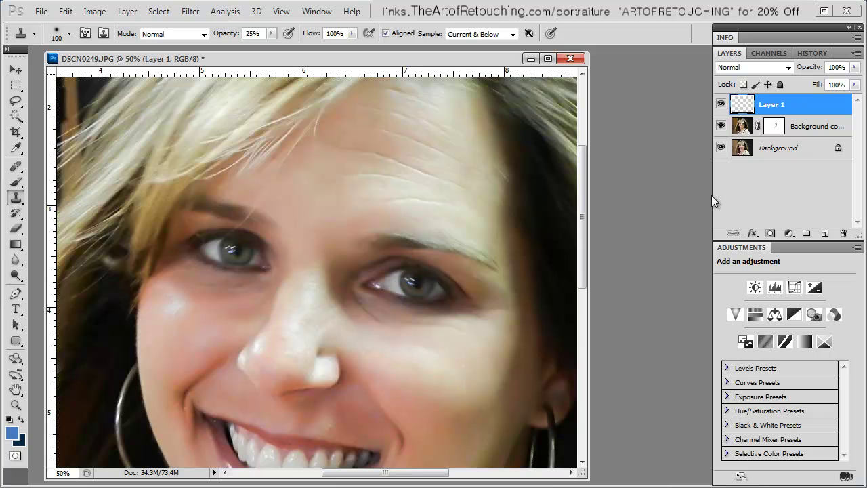
# Compare the whole portrait with the retouching layers hidden and shown
pyautogui.hotkey('ctrl', '-')
pyautogui.hotkey('ctrl', '-')
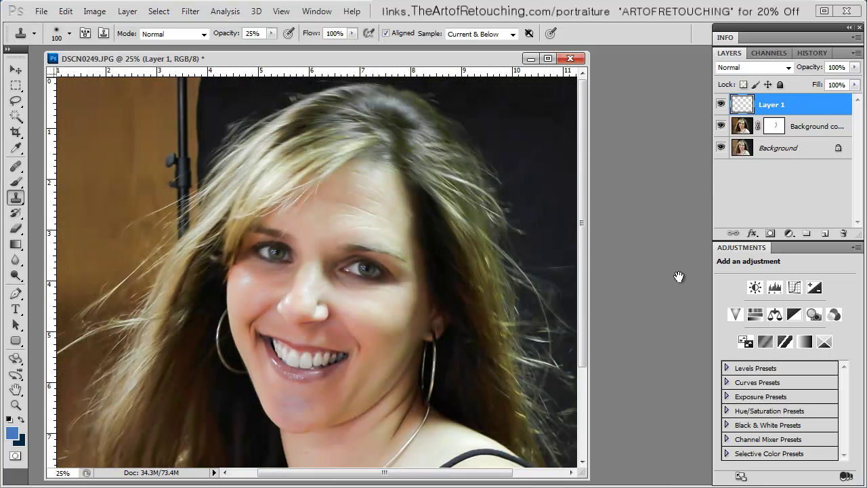
pyautogui.scroll(-2, 505, 305)
pyautogui.moveTo(720, 105)
pyautogui.mouseDown()
pyautogui.moveTo(719, 129)
pyautogui.moveTo(723, 101)
pyautogui.mouseUp()
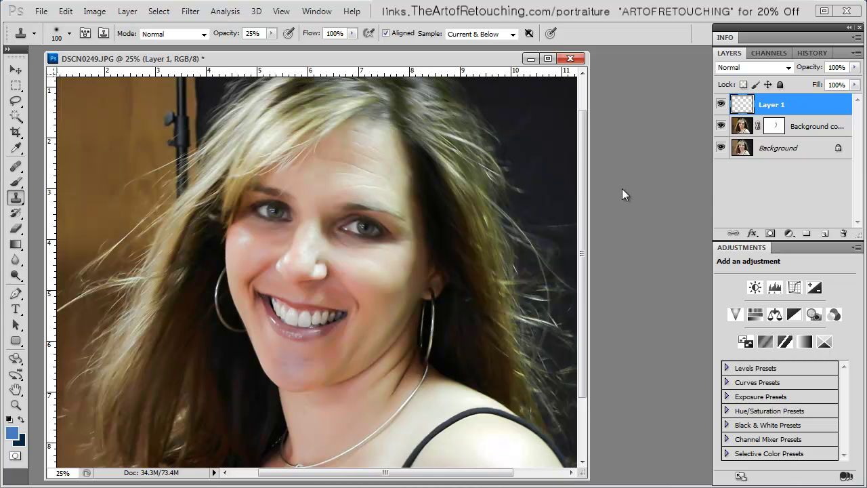
pyautogui.hotkey('ctrl', '0')
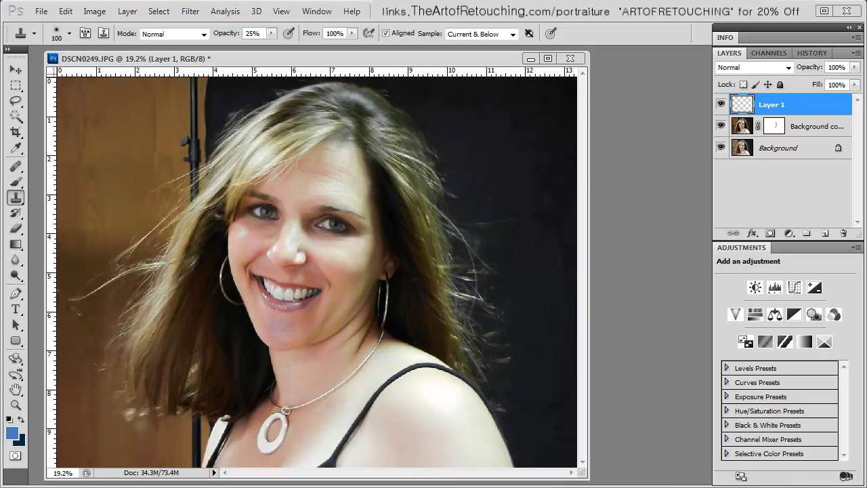
# Open the Imagenomic Portraiture filter
pyautogui.click(190, 12)
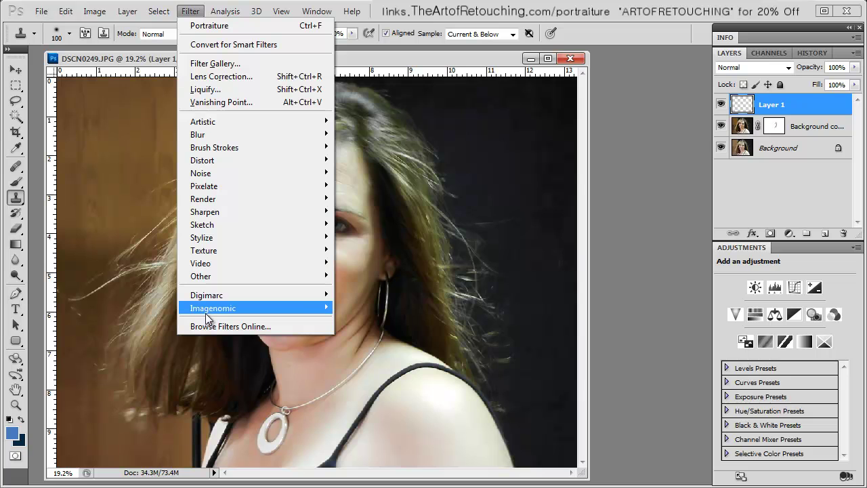
pyautogui.moveTo(206, 312)
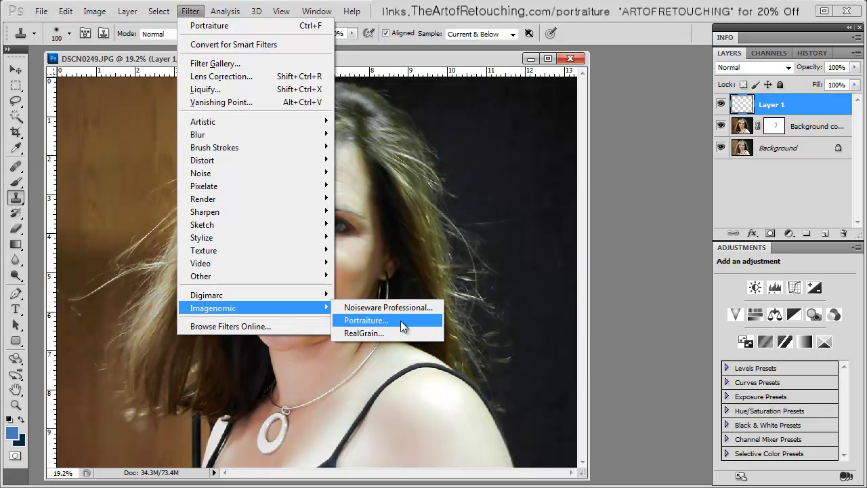